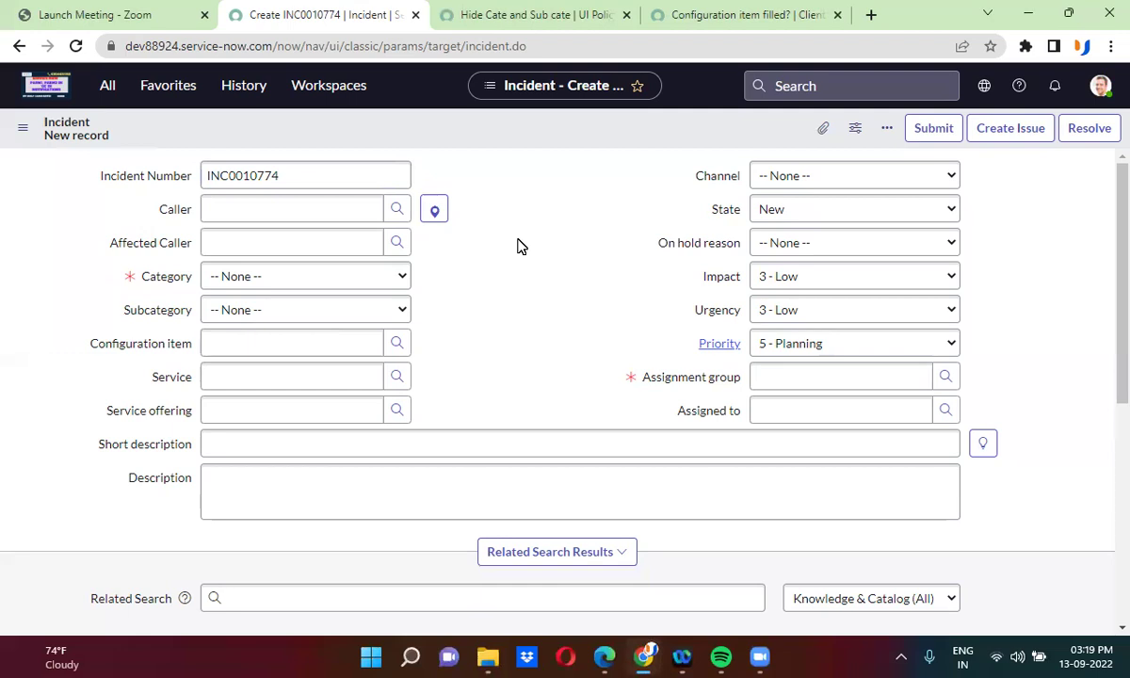
- Review the Hide Cate and Sub cate UI policy and Configuration item filled? client script, then return to the incident
{"action": "left_click", "coordinate": [517, 14]}
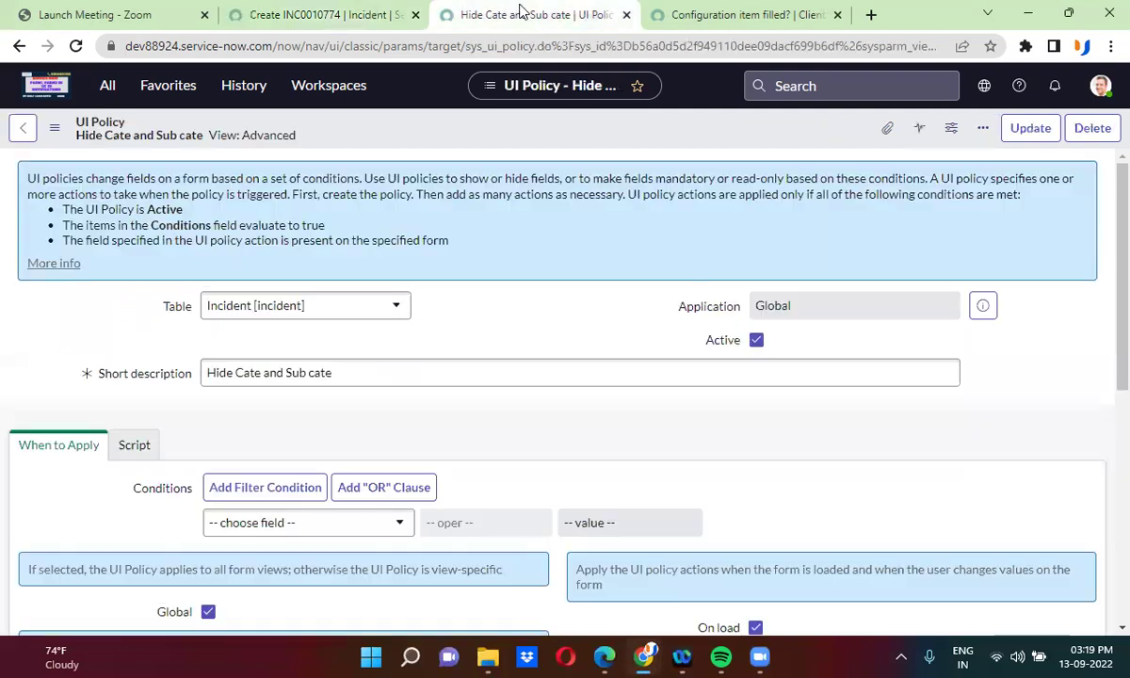
{"action": "scroll", "coordinate": [514, 298], "scroll_direction": "down", "scroll_amount": 3}
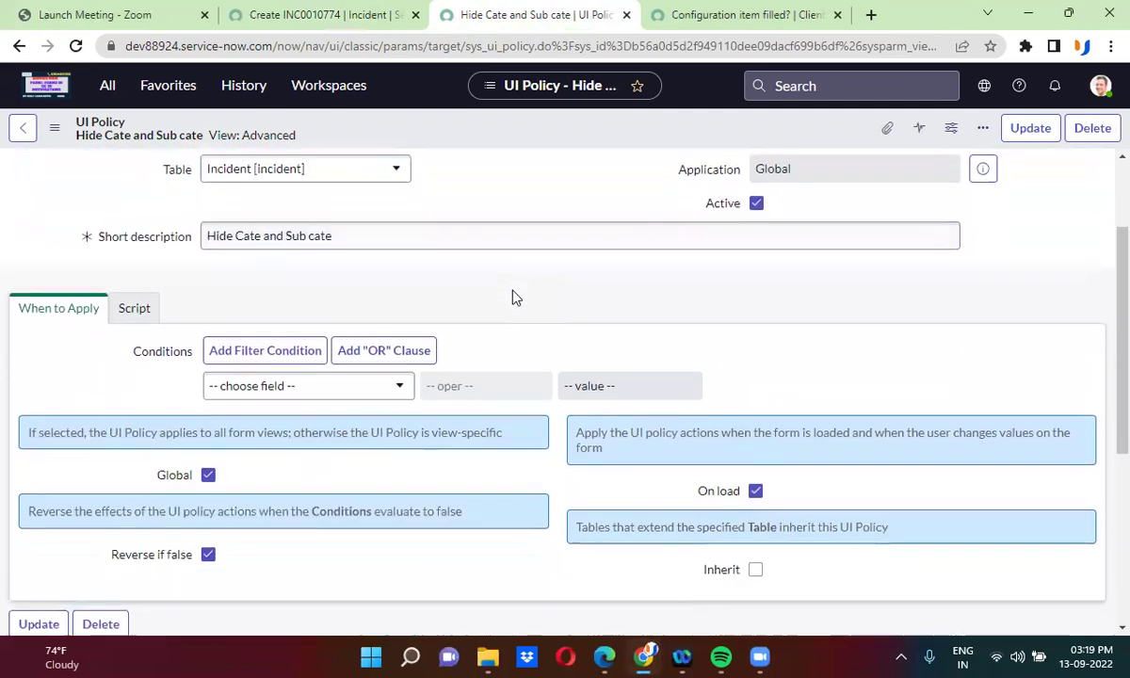
{"action": "left_click", "coordinate": [725, 14]}
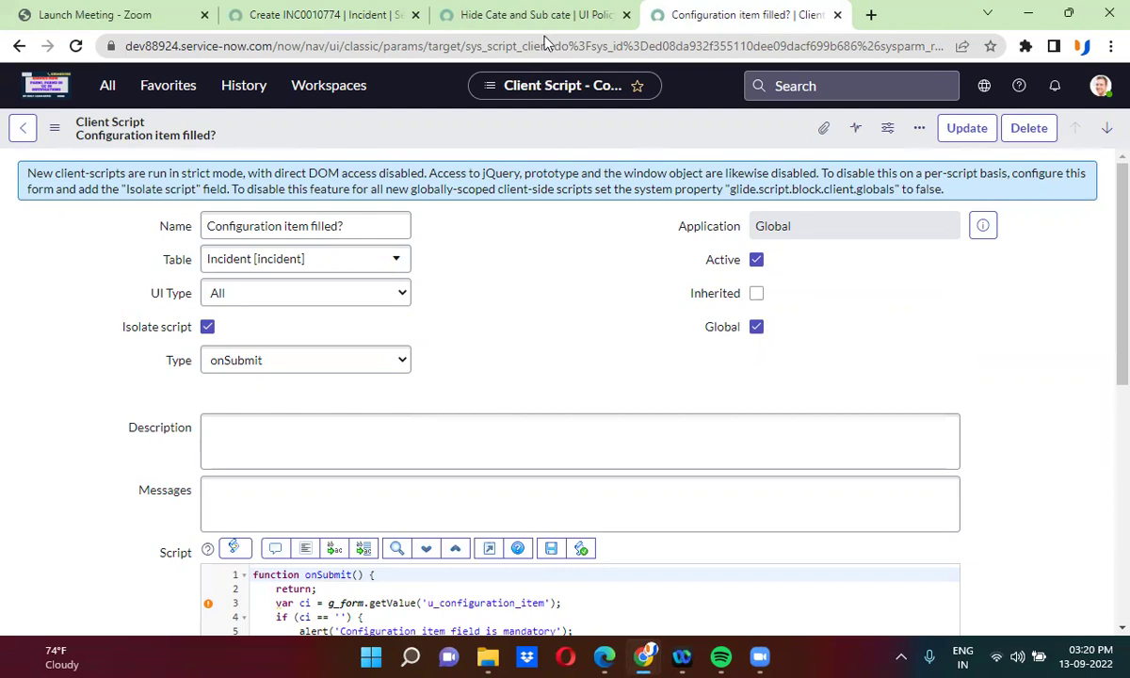
{"action": "left_click", "coordinate": [532, 15]}
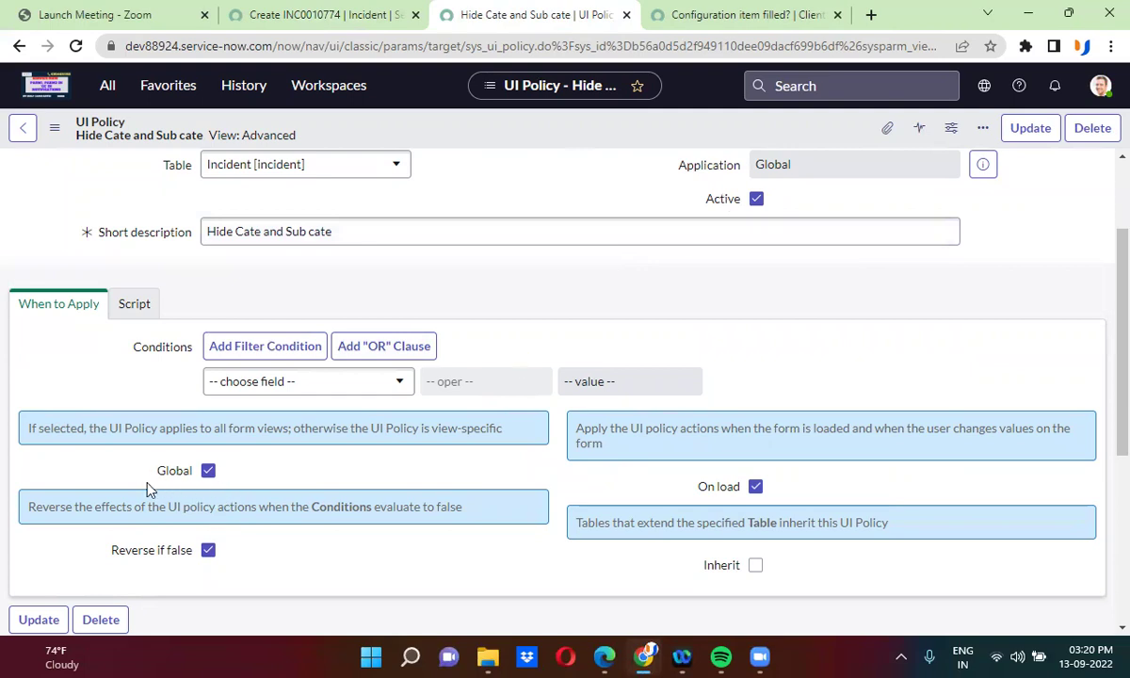
{"action": "left_click", "coordinate": [744, 15]}
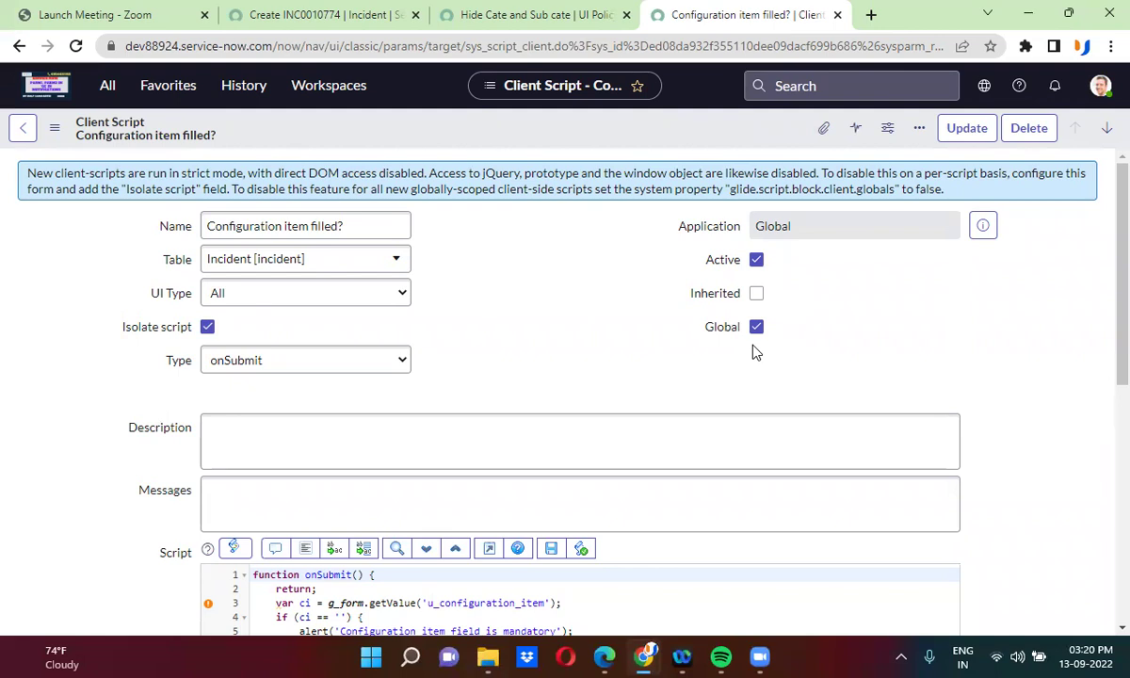
{"action": "left_click", "coordinate": [324, 14]}
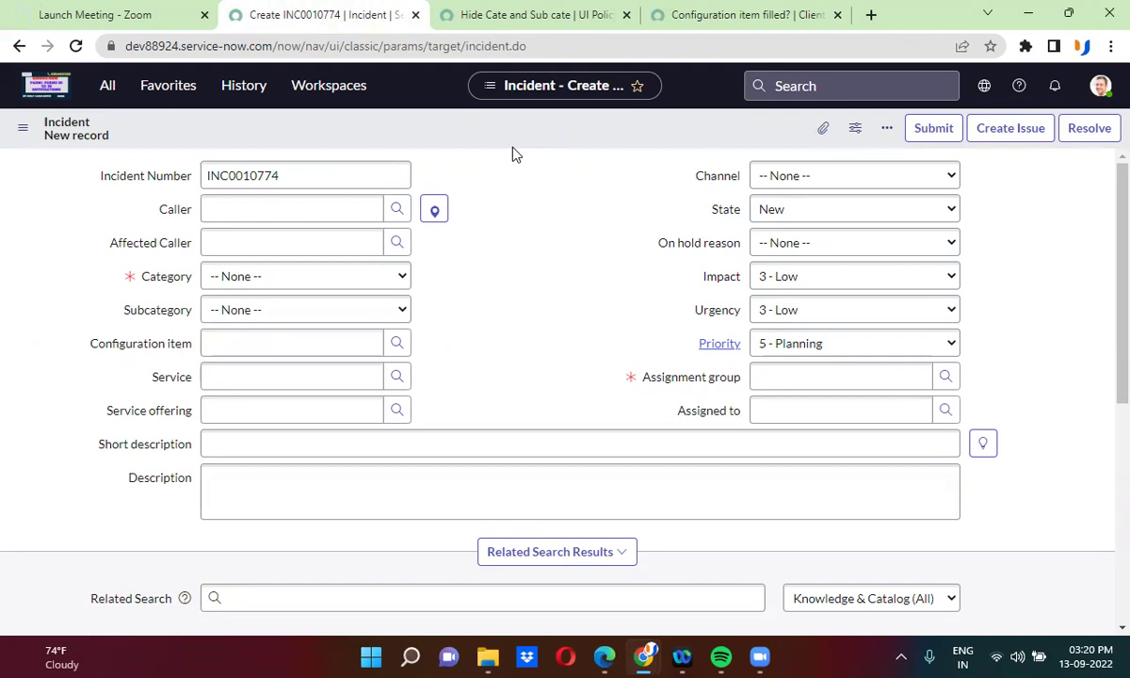
- Save the incident with category Network, CI MacBook Air 13" and group ATF Service Level Management Group
{"action": "left_click", "coordinate": [307, 279]}
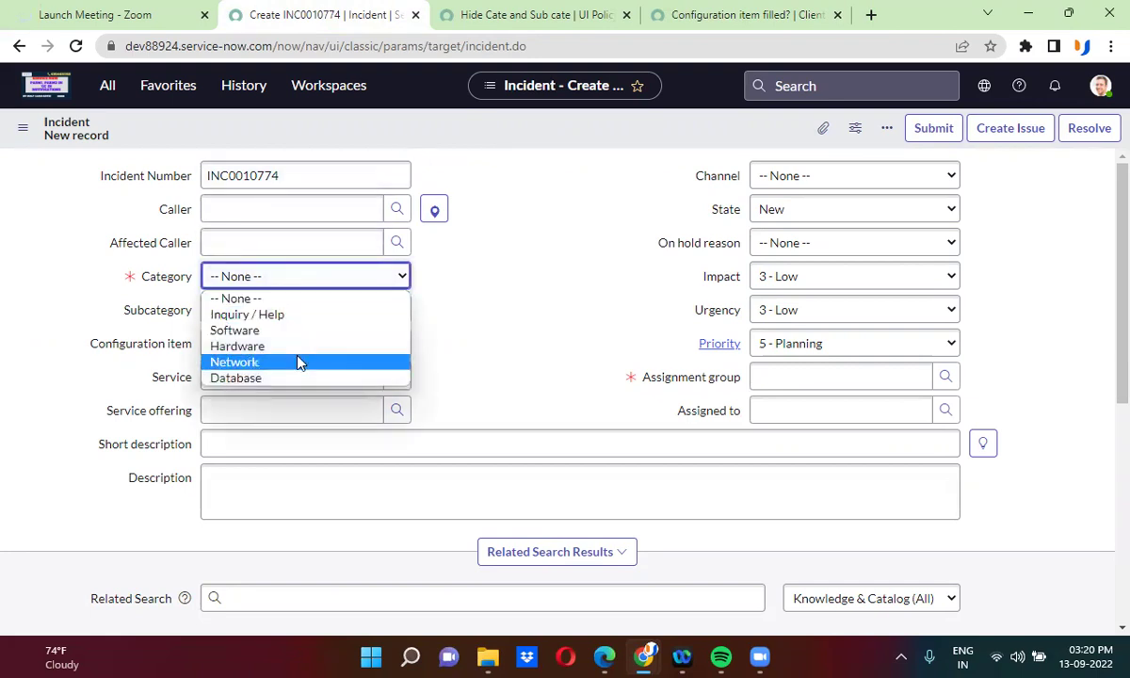
{"action": "left_click", "coordinate": [297, 361]}
{"action": "left_click", "coordinate": [242, 347]}
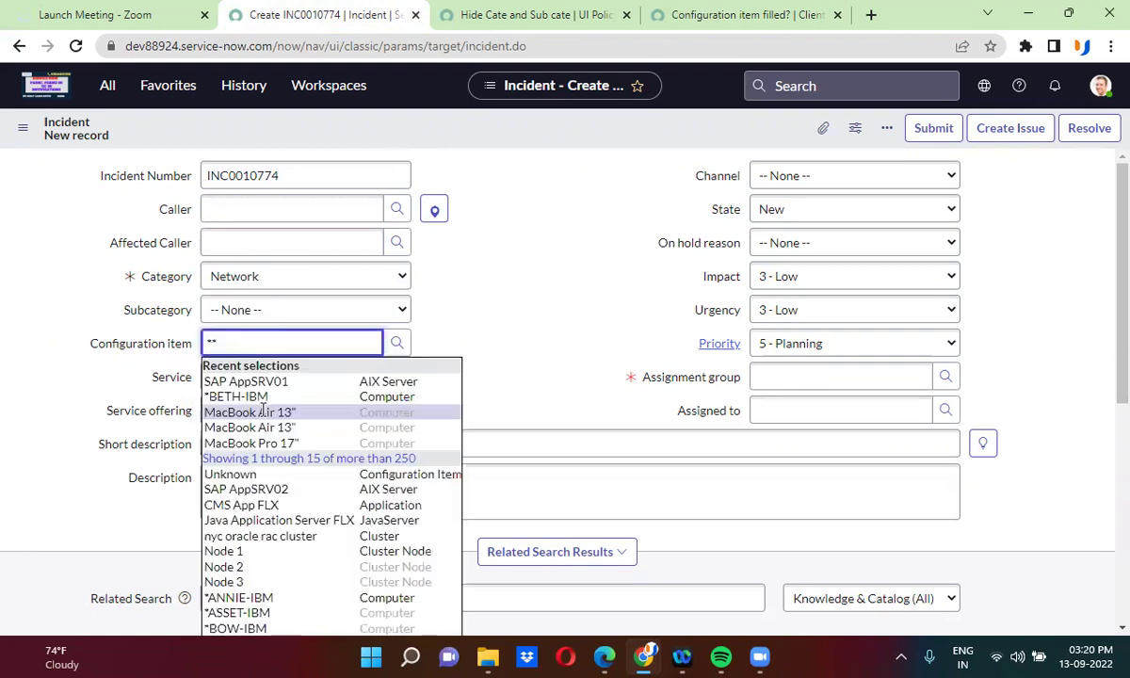
{"action": "left_click", "coordinate": [252, 409]}
{"action": "left_click", "coordinate": [782, 377]}
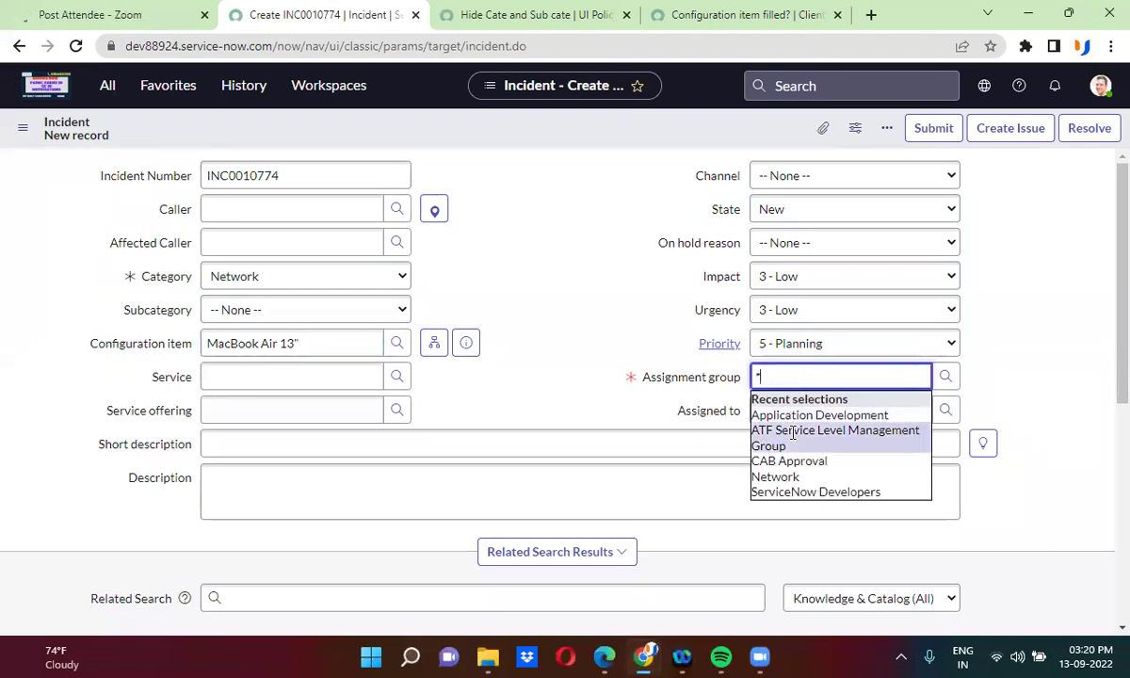
{"action": "left_click", "coordinate": [792, 433]}
{"action": "right_click", "coordinate": [476, 134]}
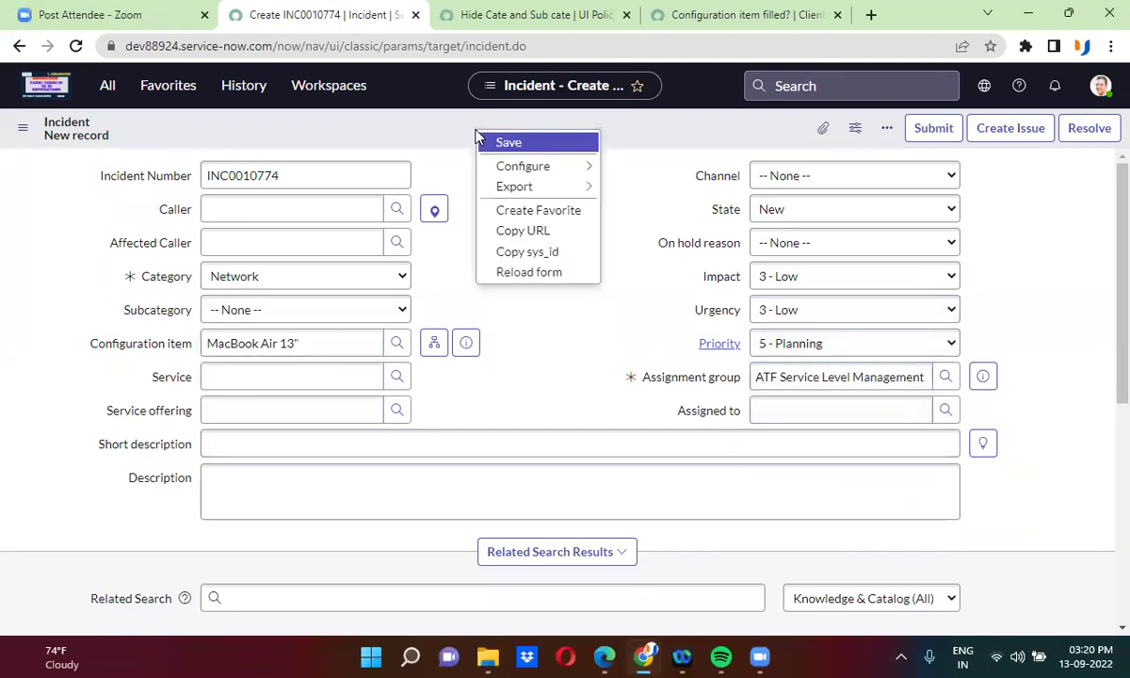
{"action": "left_click", "coordinate": [510, 143]}
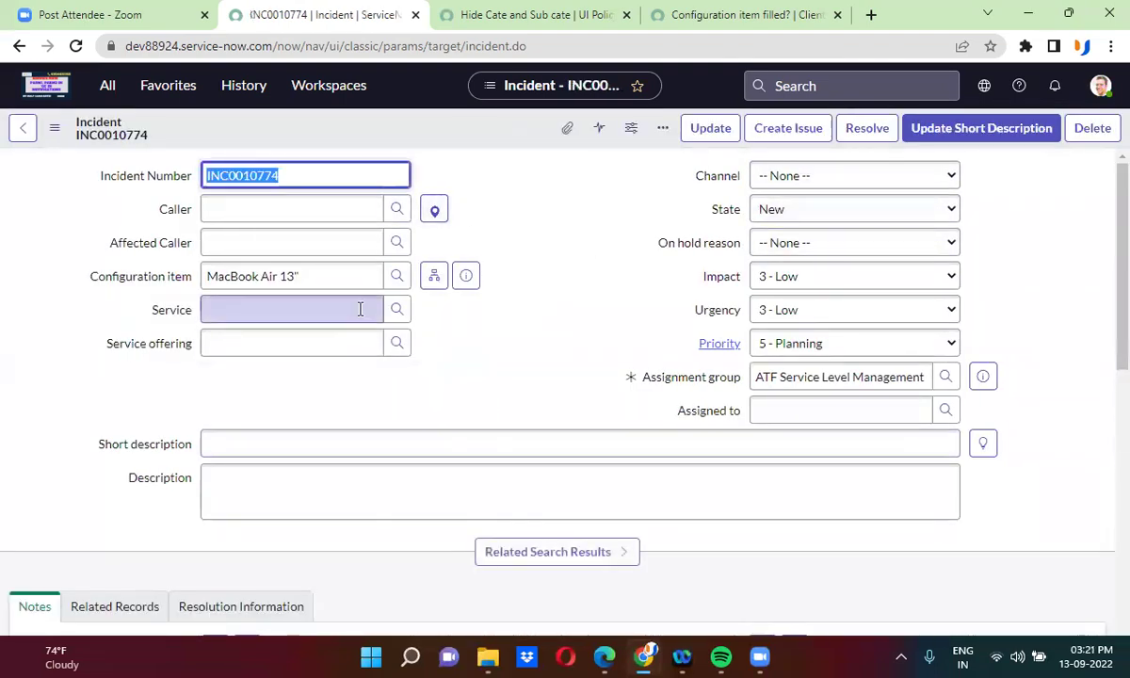
- Look over the incident's View options, then bring up the Hide Cate and Sub cate UI policy
{"action": "left_click", "coordinate": [53, 129]}
{"action": "mouse_move", "coordinate": [157, 444]}
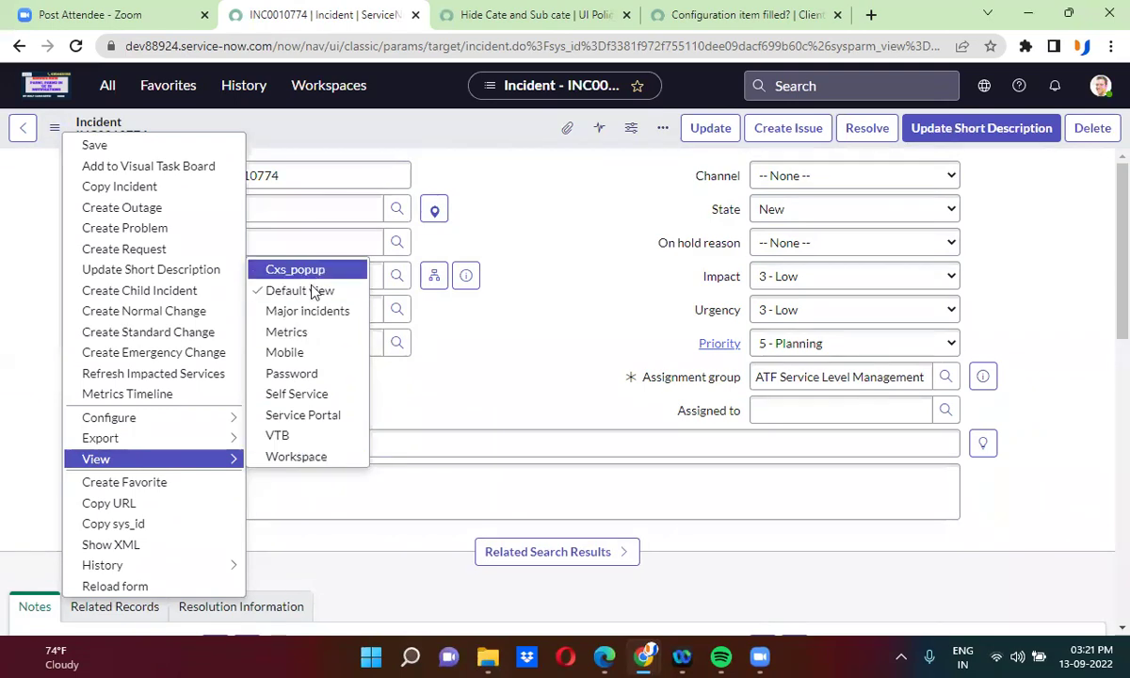
{"action": "left_click", "coordinate": [507, 191]}
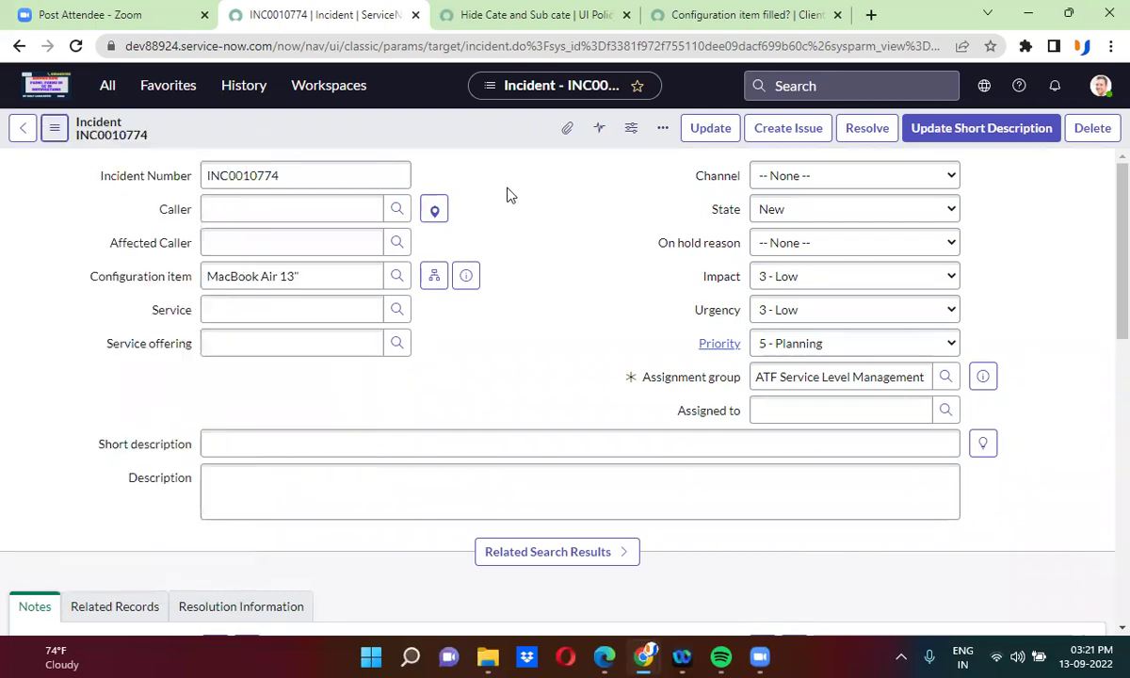
{"action": "left_click", "coordinate": [523, 14]}
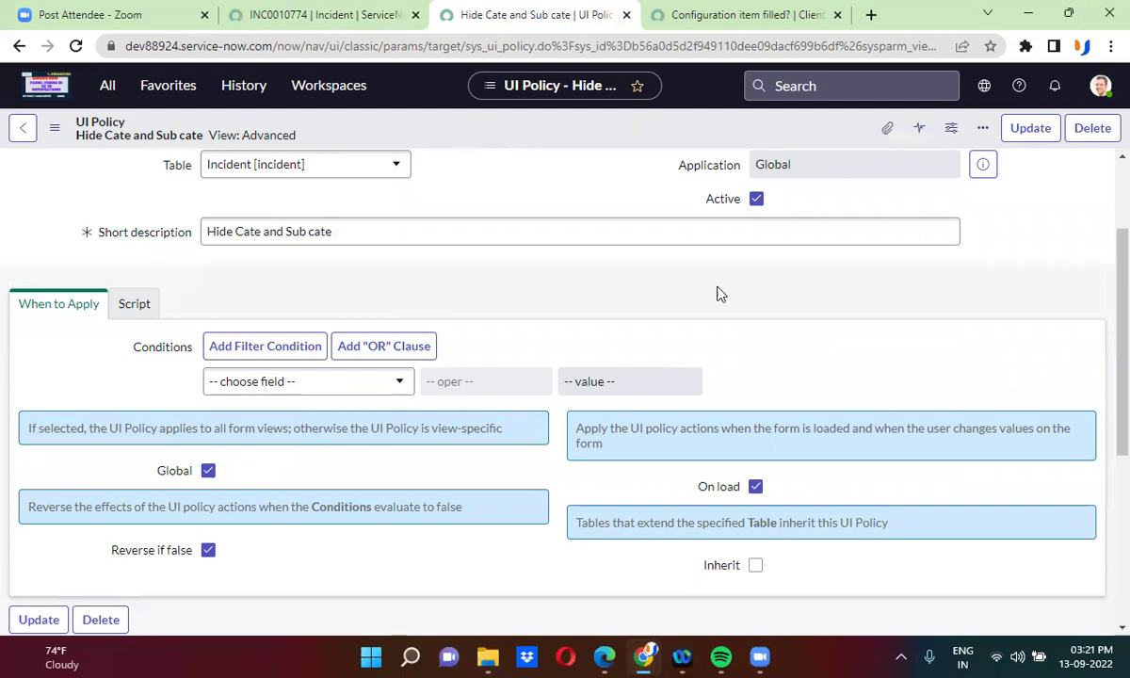
{"action": "left_click", "coordinate": [715, 11]}
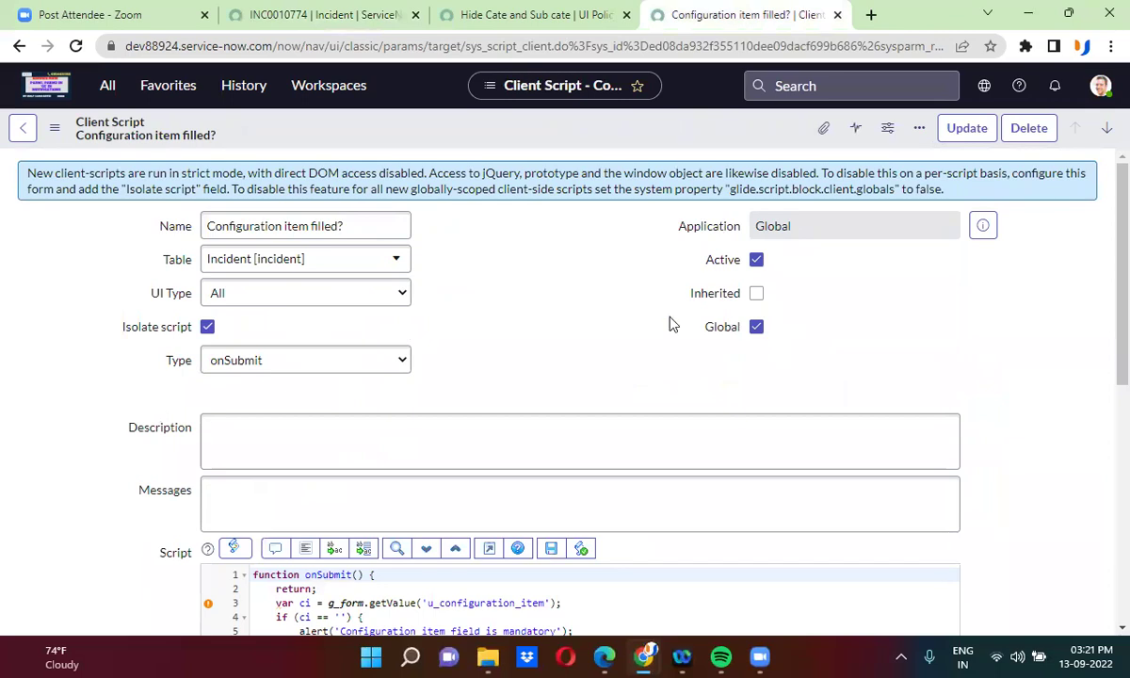
{"action": "left_click", "coordinate": [524, 17]}
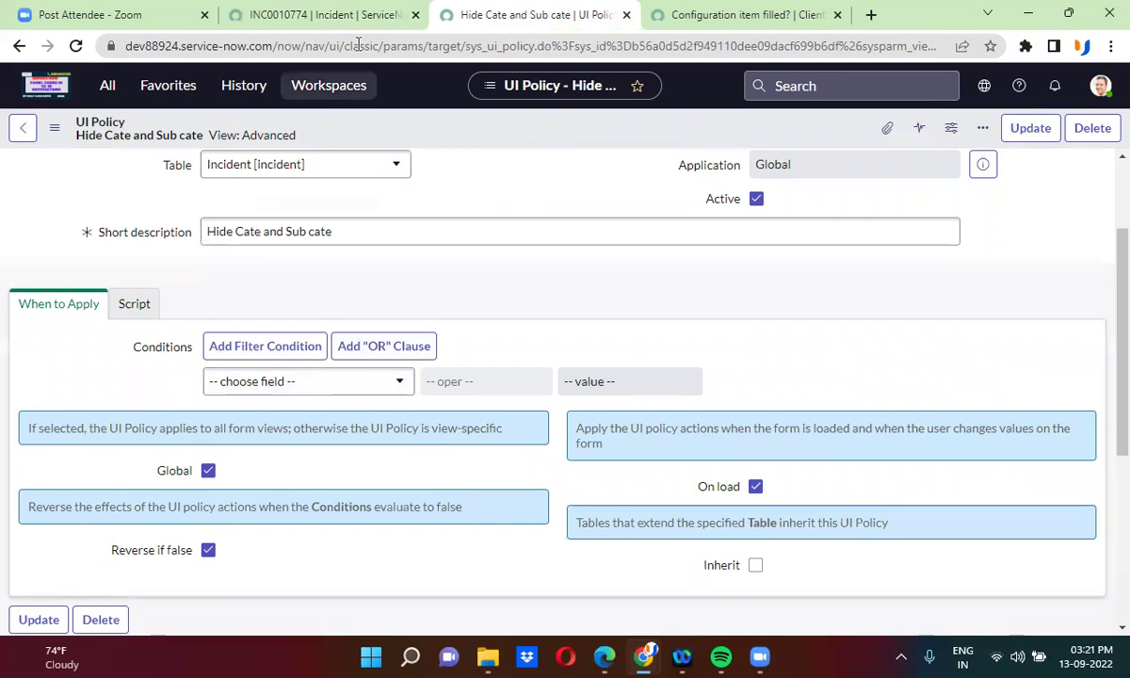
{"action": "left_click", "coordinate": [303, 11]}
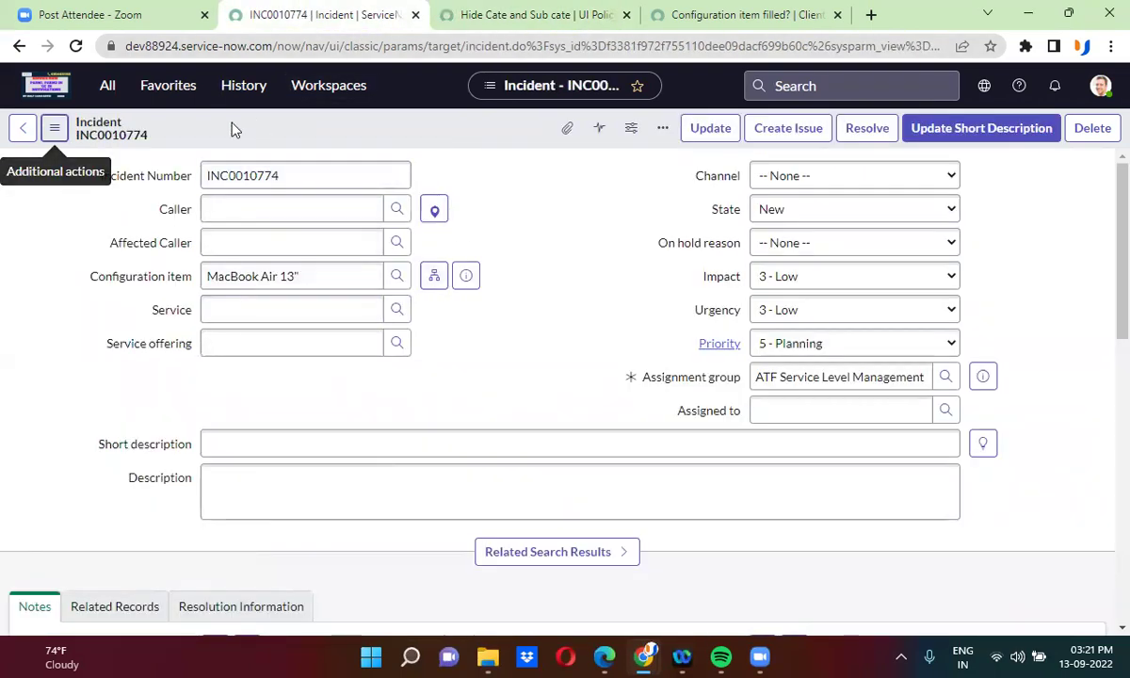
{"action": "left_click", "coordinate": [52, 131]}
{"action": "mouse_move", "coordinate": [132, 461]}
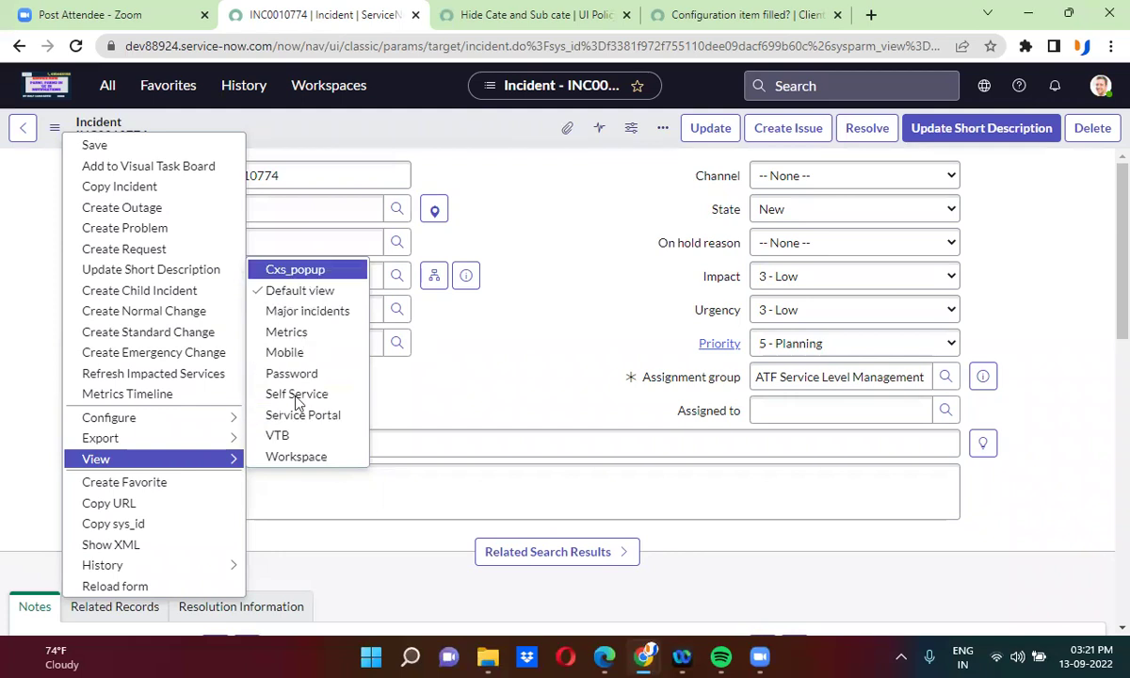
{"action": "left_click", "coordinate": [474, 26]}
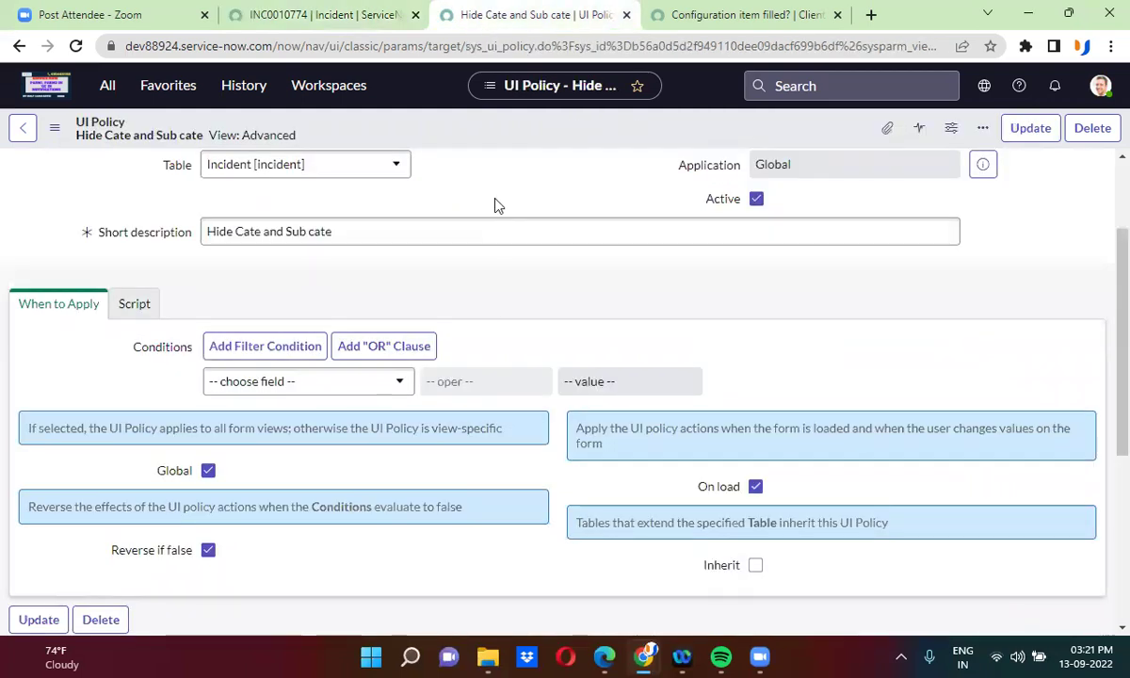
{"action": "left_click", "coordinate": [744, 14]}
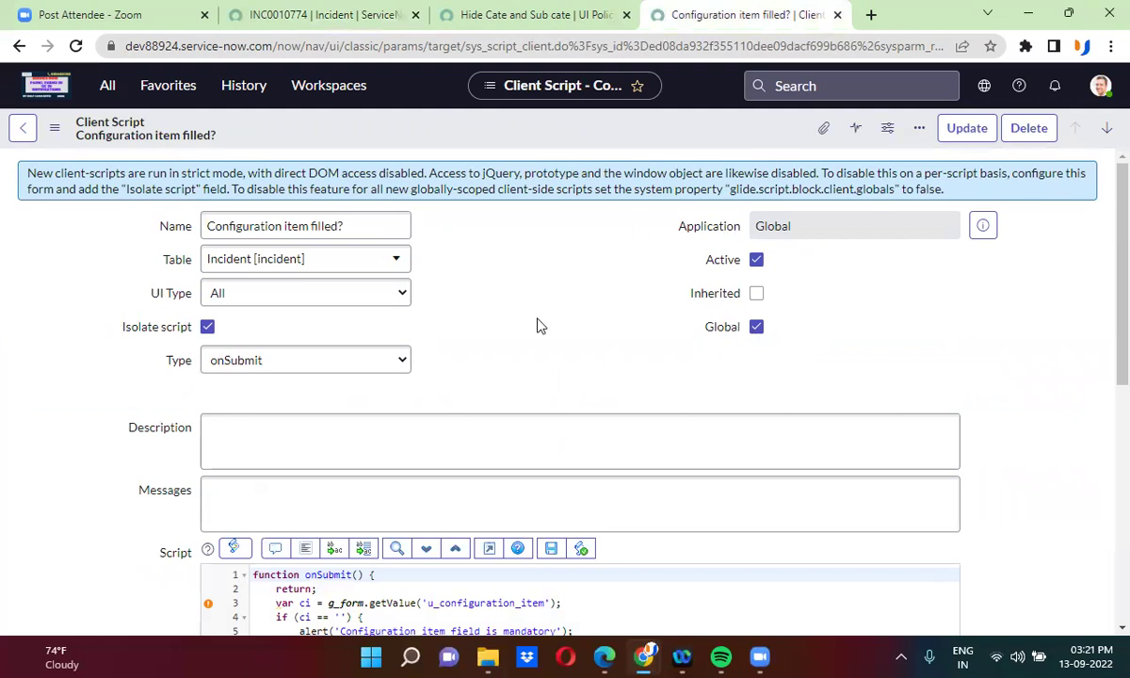
{"action": "left_click", "coordinate": [325, 14]}
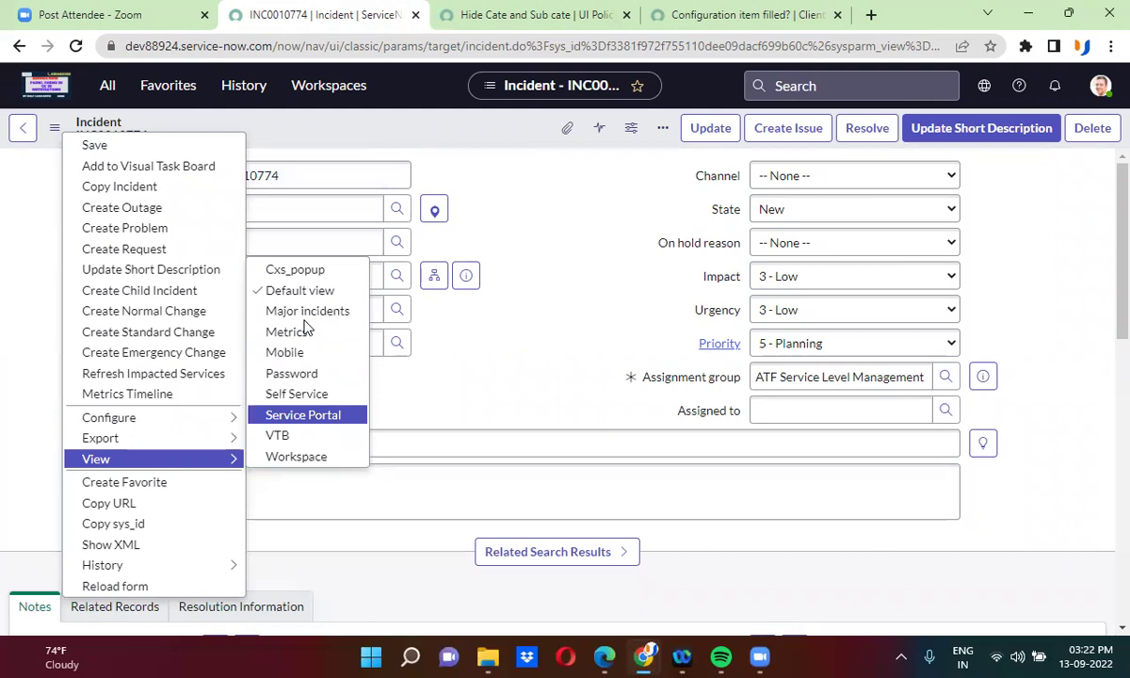
{"action": "key", "text": "Escape"}
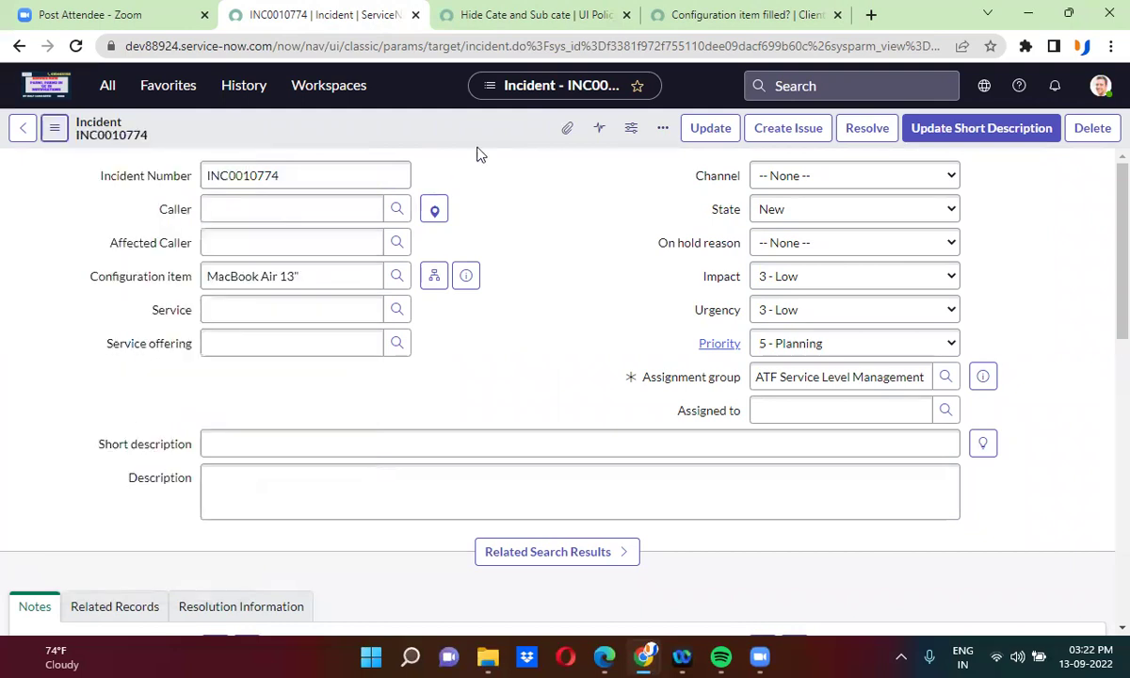
{"action": "left_click", "coordinate": [513, 16]}
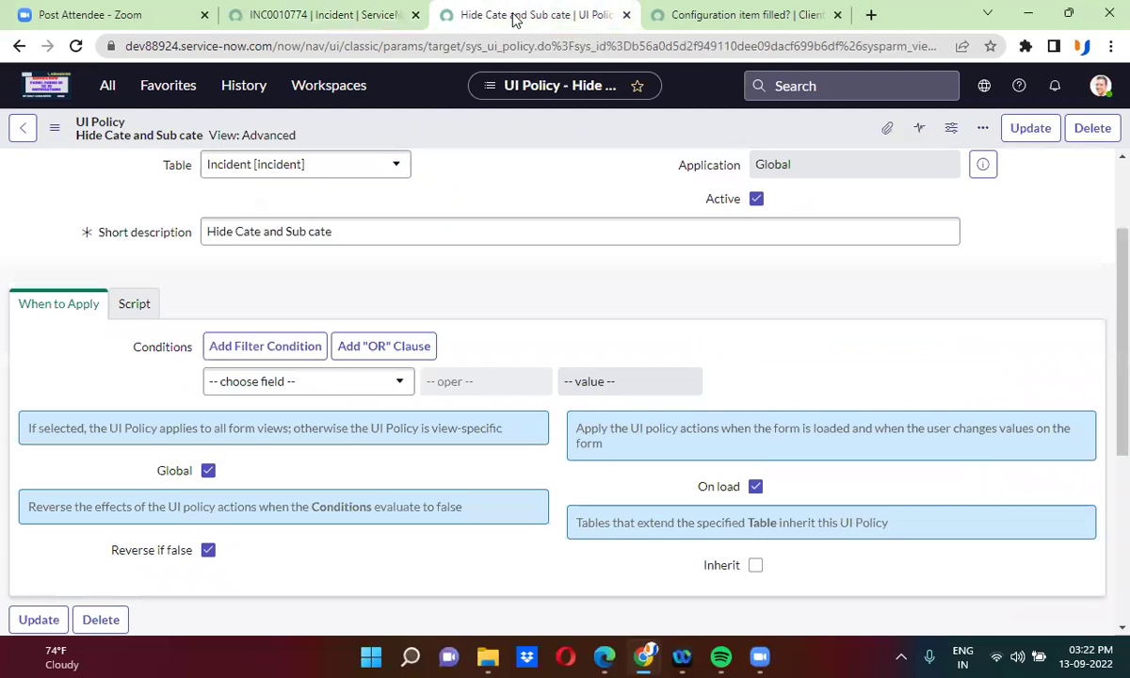
- Uncheck Global on the Hide Cate and Sub cate UI policy, set View to Workspace, and save it
{"action": "left_click", "coordinate": [208, 472]}
{"action": "scroll", "coordinate": [308, 396], "scroll_direction": "down", "scroll_amount": 1}
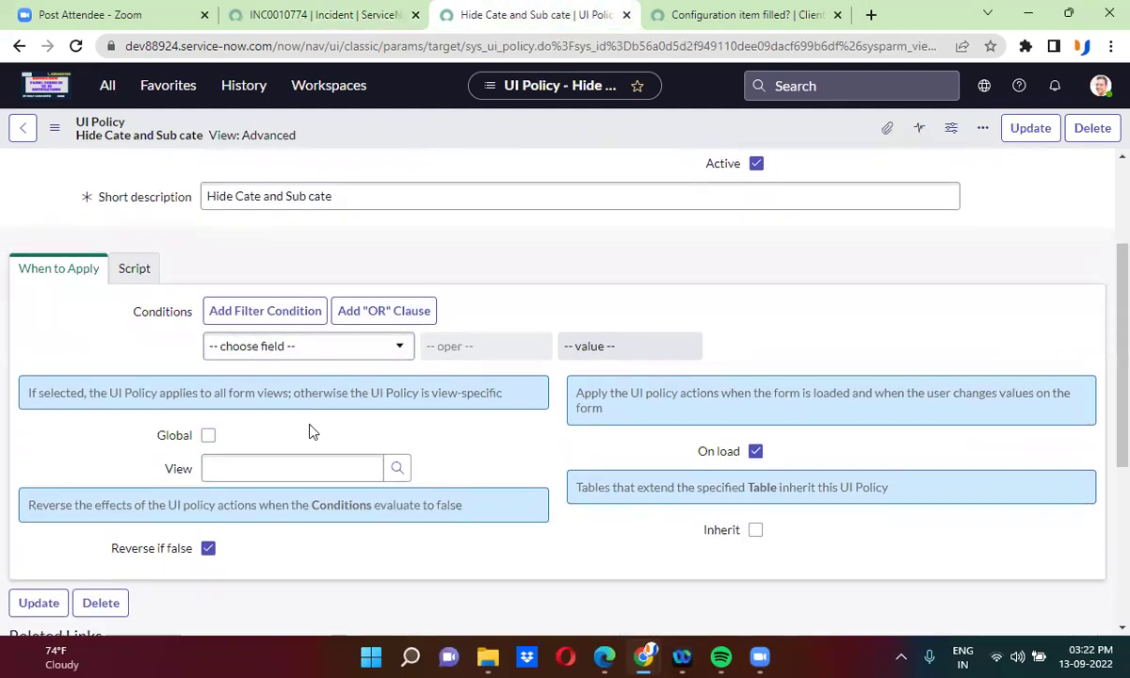
{"action": "left_click", "coordinate": [289, 429]}
{"action": "type", "text": "wor"}
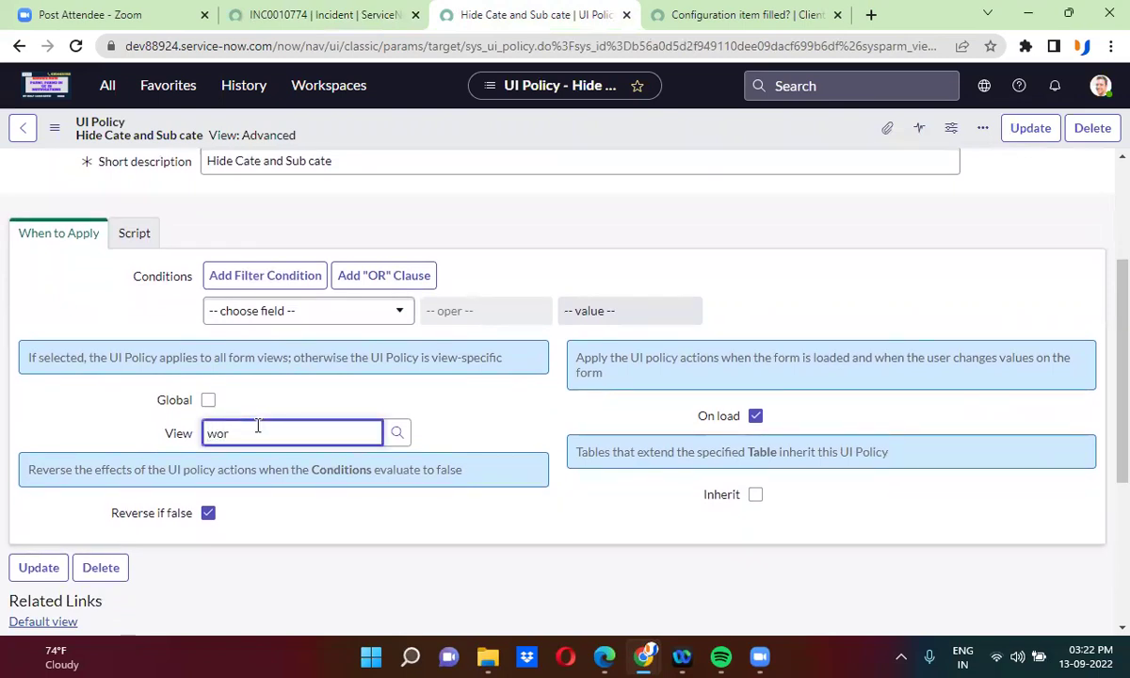
{"action": "left_click", "coordinate": [263, 454]}
{"action": "right_click", "coordinate": [532, 128]}
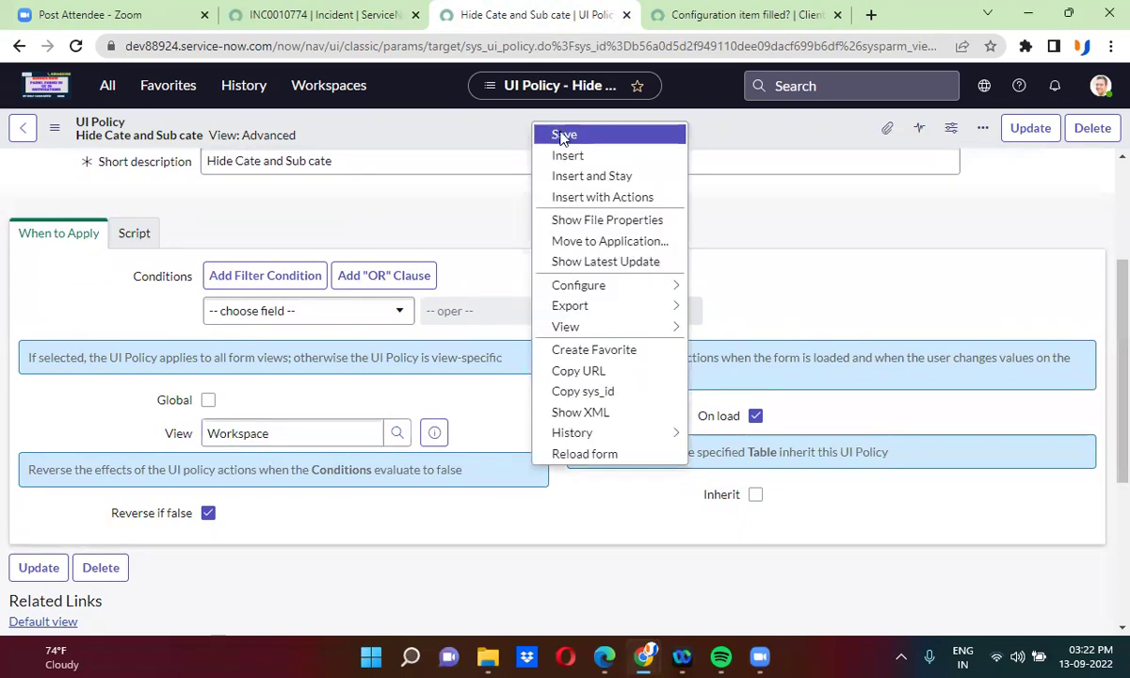
{"action": "left_click", "coordinate": [561, 136]}
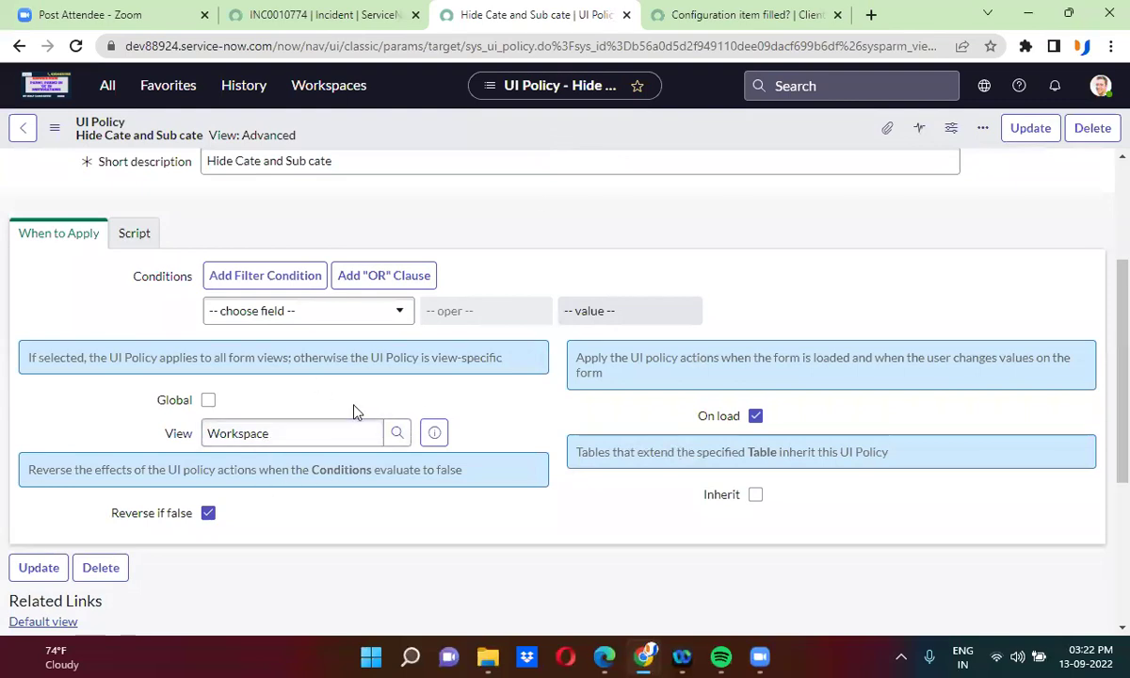
{"action": "left_click", "coordinate": [320, 11]}
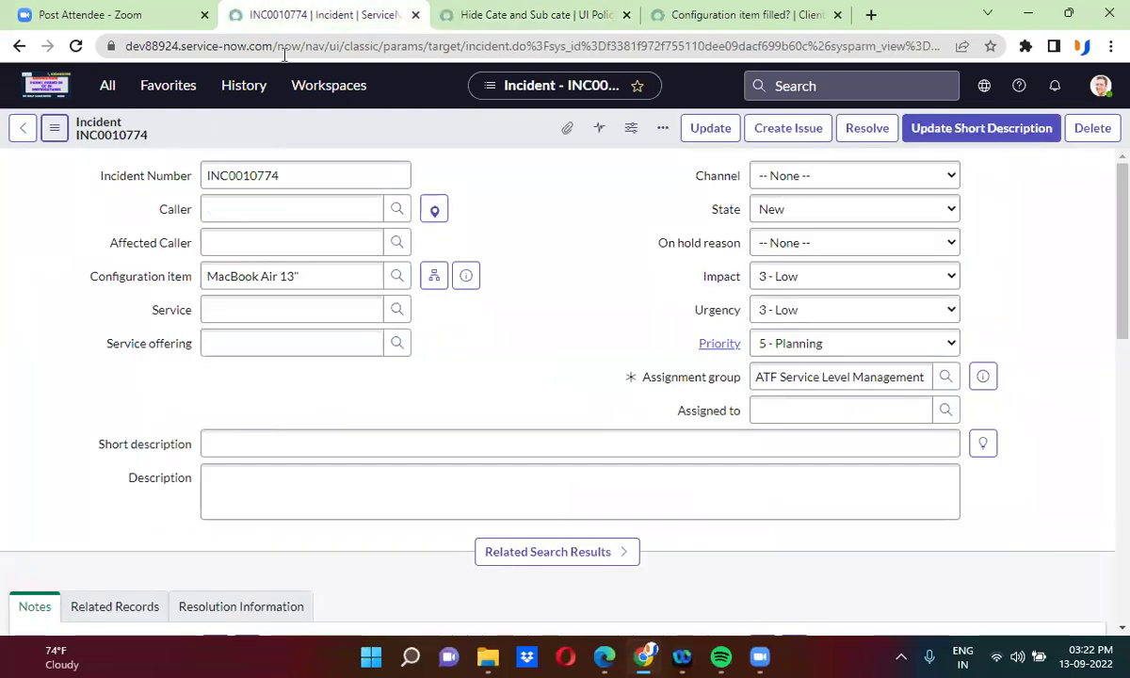
- Check the incident's form view options and the UI policy's view setting
{"action": "left_click", "coordinate": [54, 127]}
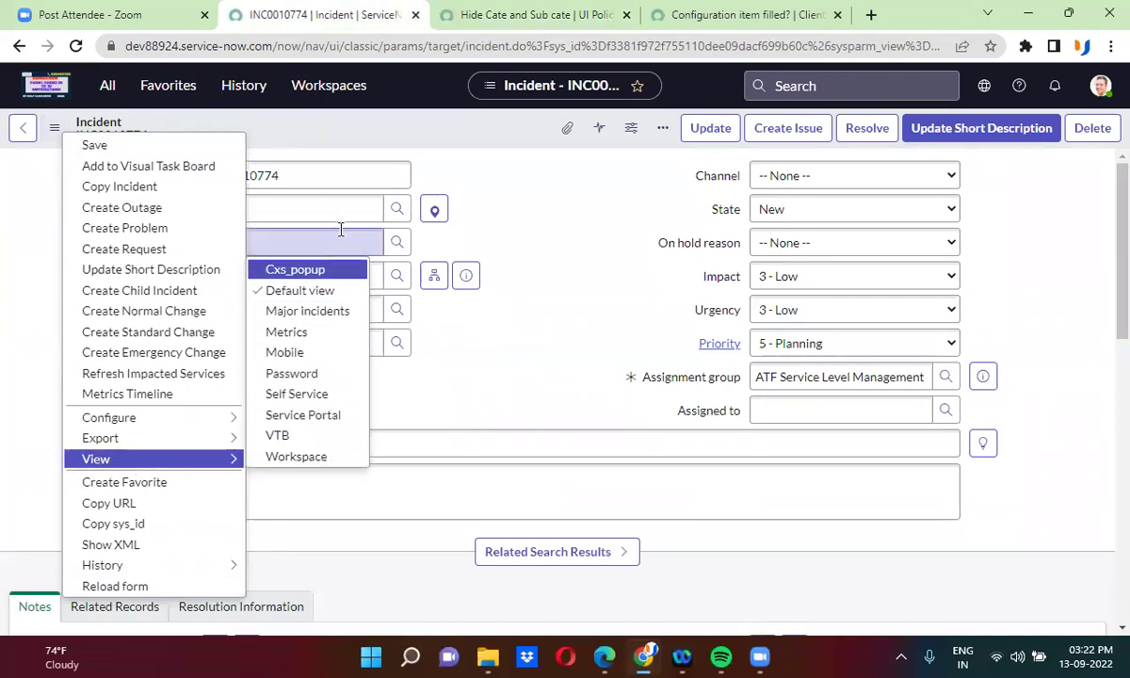
{"action": "left_click", "coordinate": [518, 14]}
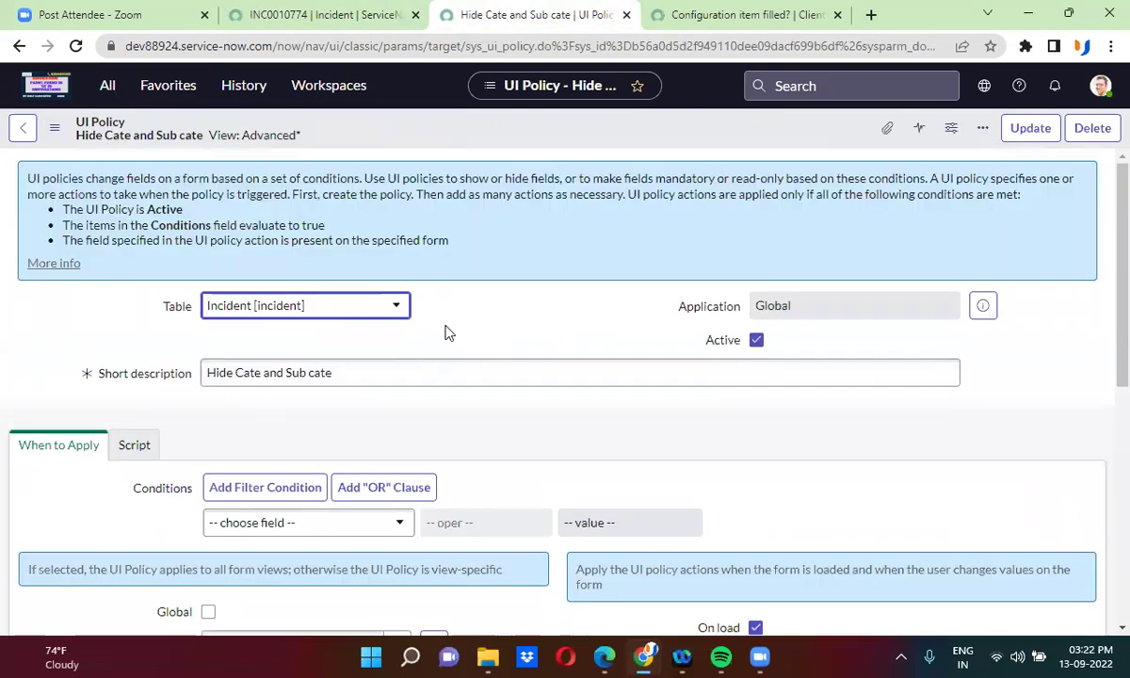
{"action": "scroll", "coordinate": [464, 313], "scroll_direction": "down", "scroll_amount": 3}
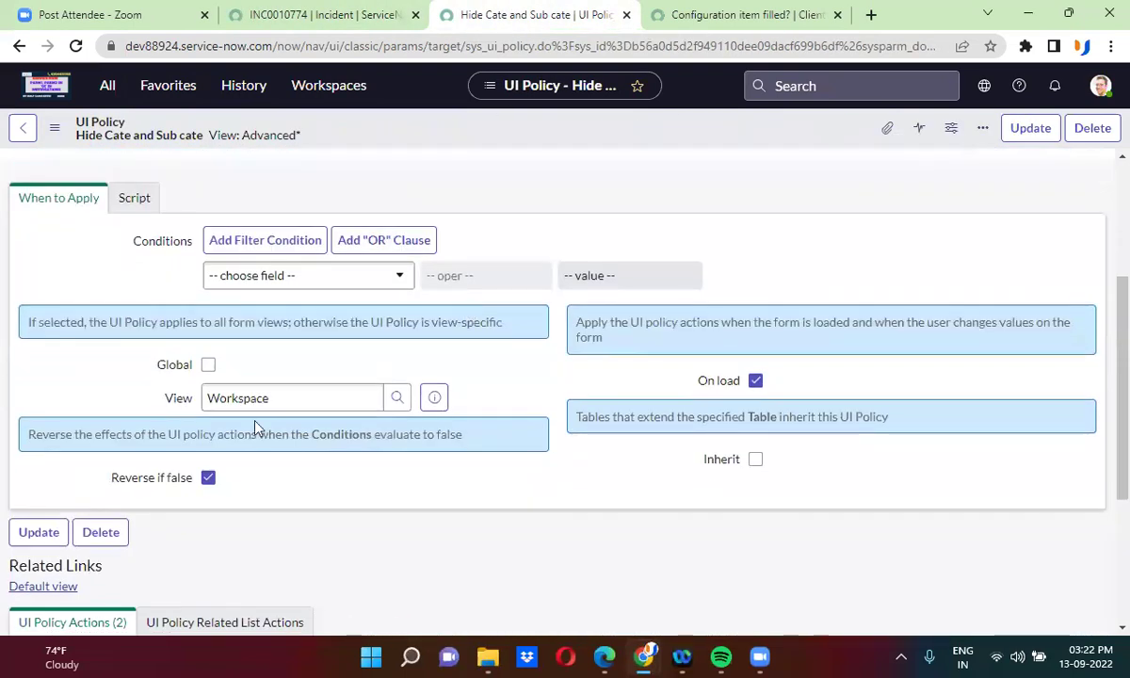
- Uncheck Global on the Configuration item filled? client script and set its View to workspace
{"action": "left_click", "coordinate": [734, 15]}
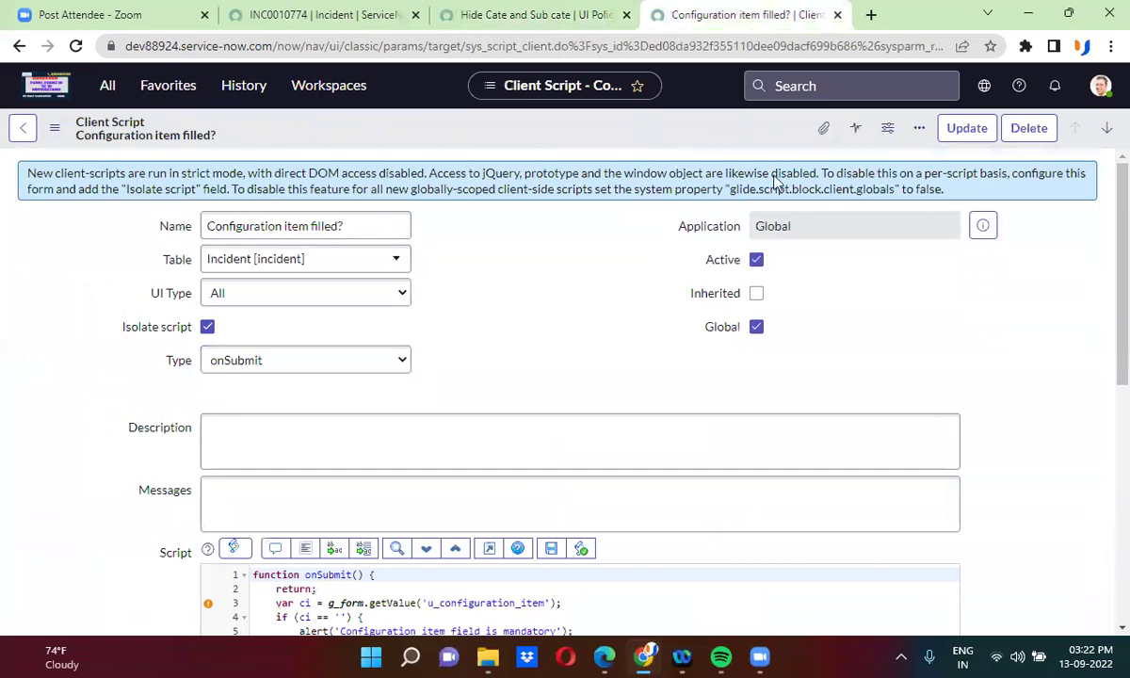
{"action": "left_click", "coordinate": [757, 327]}
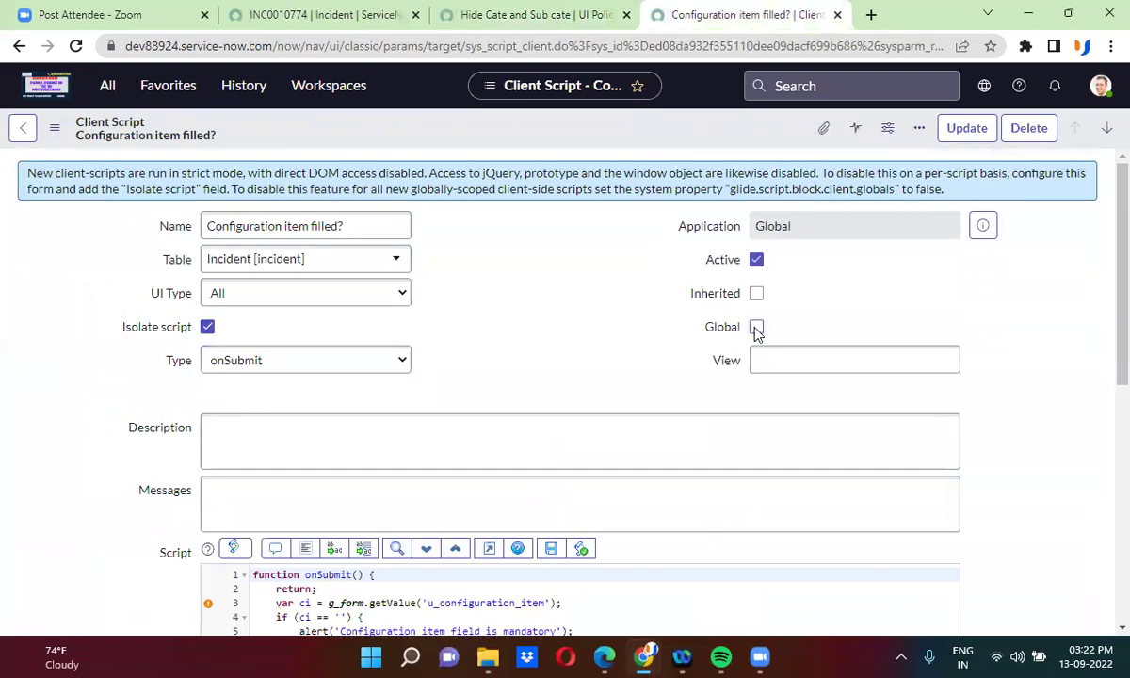
{"action": "left_click", "coordinate": [773, 356]}
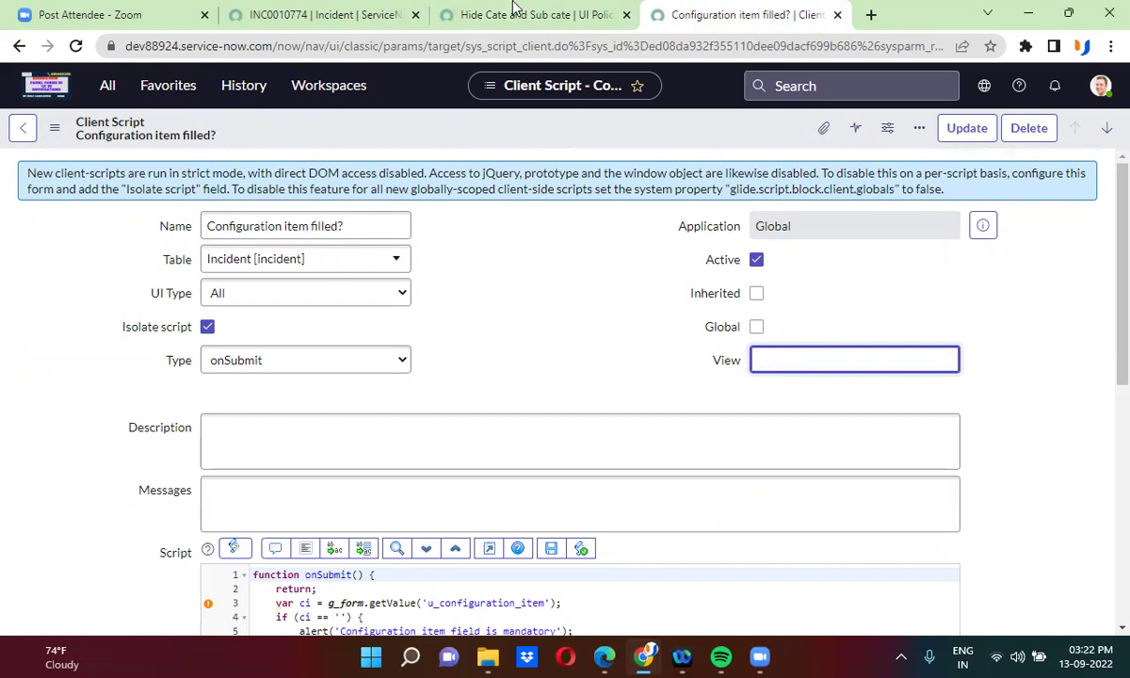
{"action": "left_click", "coordinate": [484, 11]}
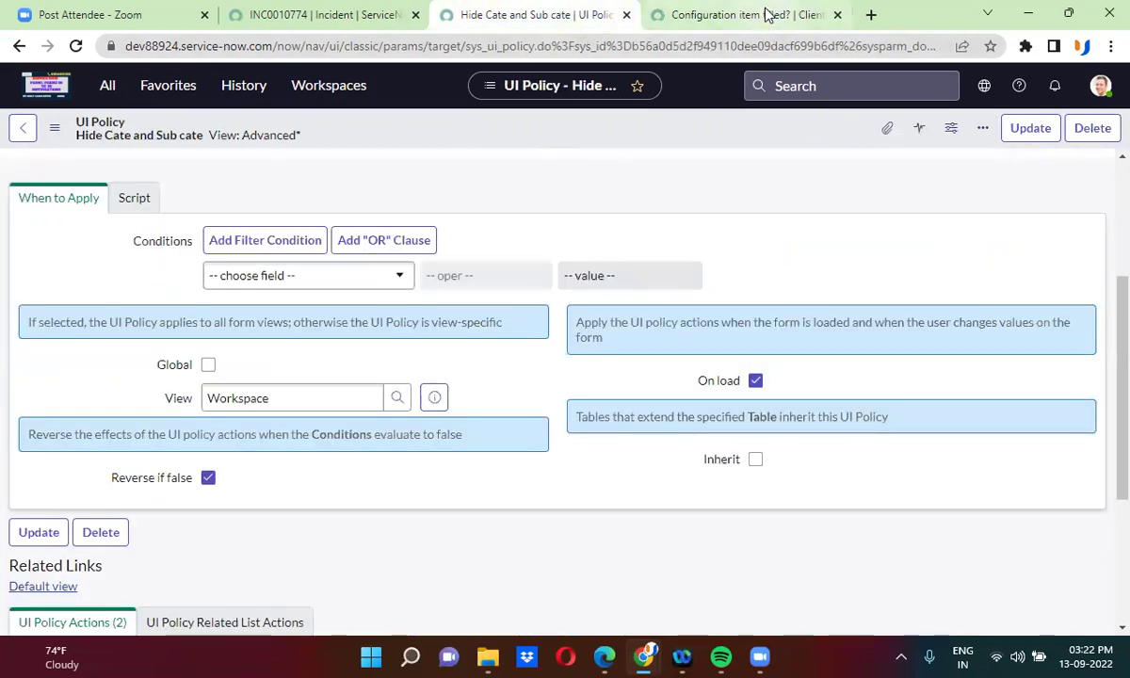
{"action": "left_click", "coordinate": [721, 15]}
{"action": "type", "text": "works"}
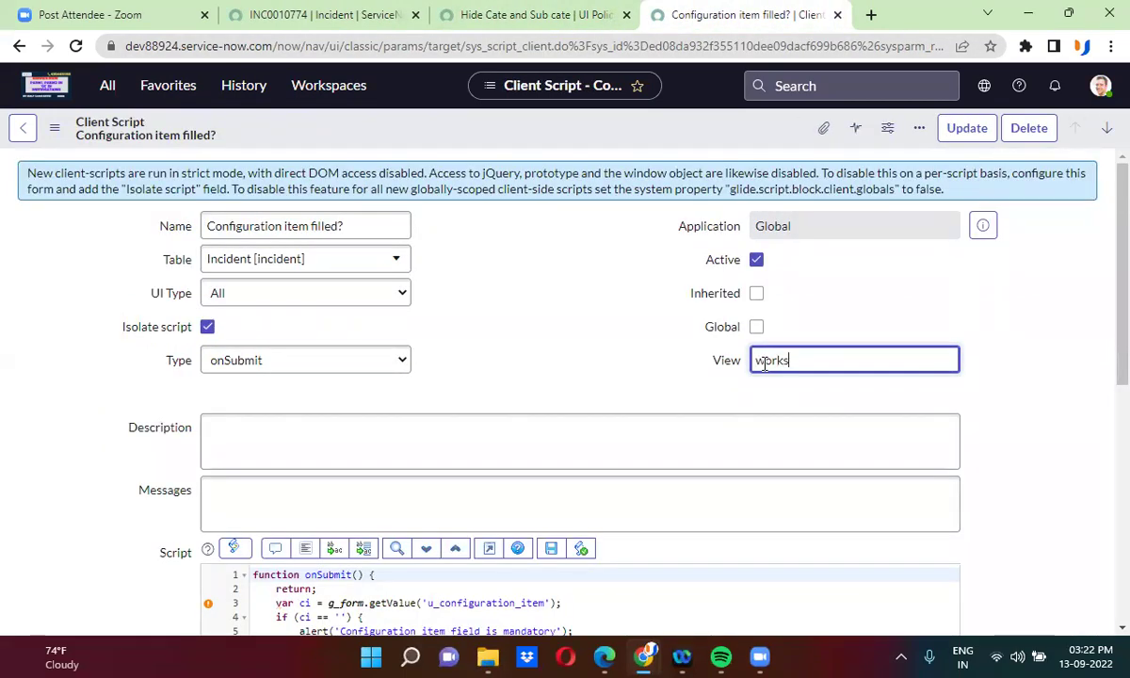
{"action": "type", "text": "pace"}
{"action": "left_click", "coordinate": [978, 224]}
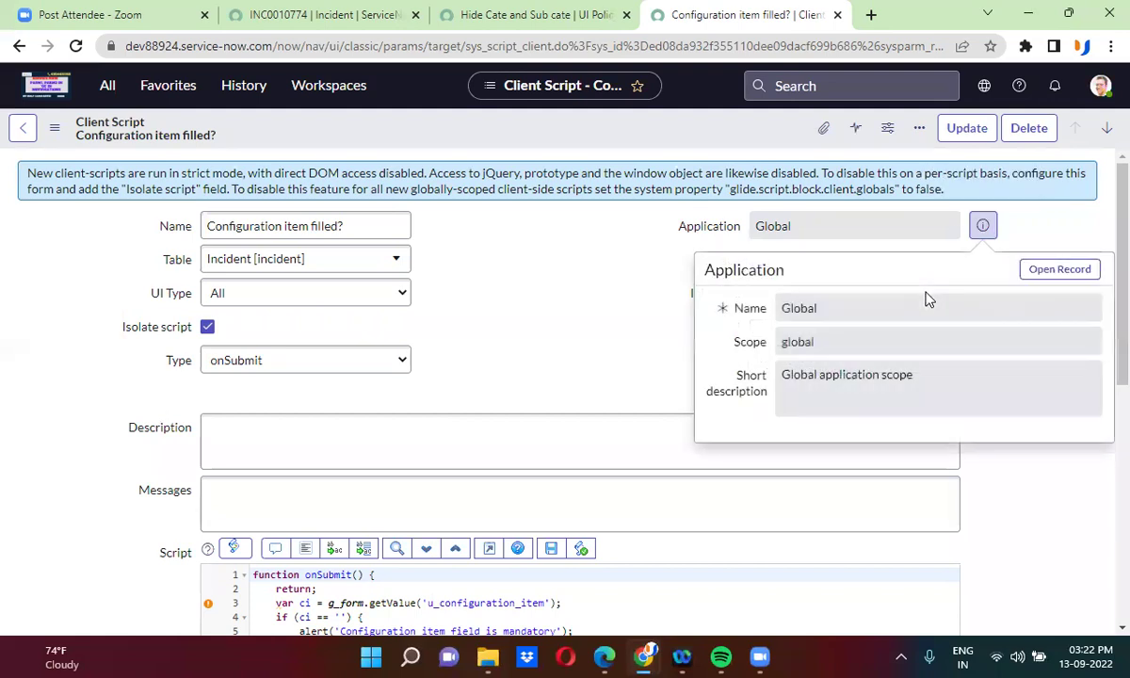
{"action": "key", "text": "Escape"}
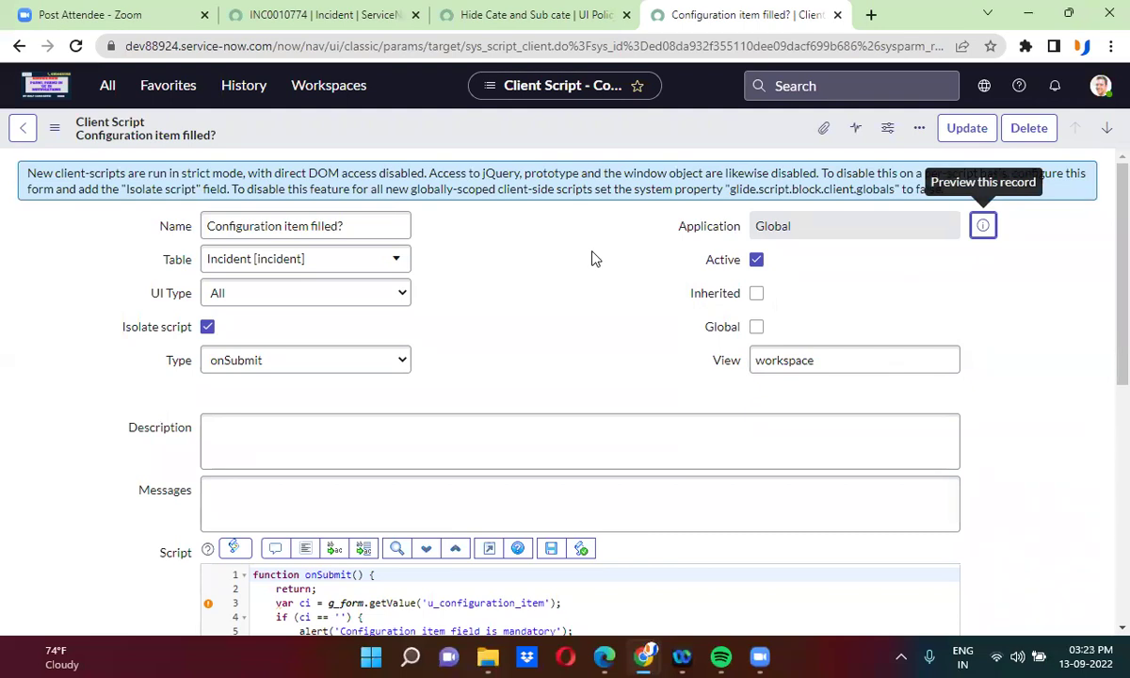
{"action": "left_click", "coordinate": [537, 10]}
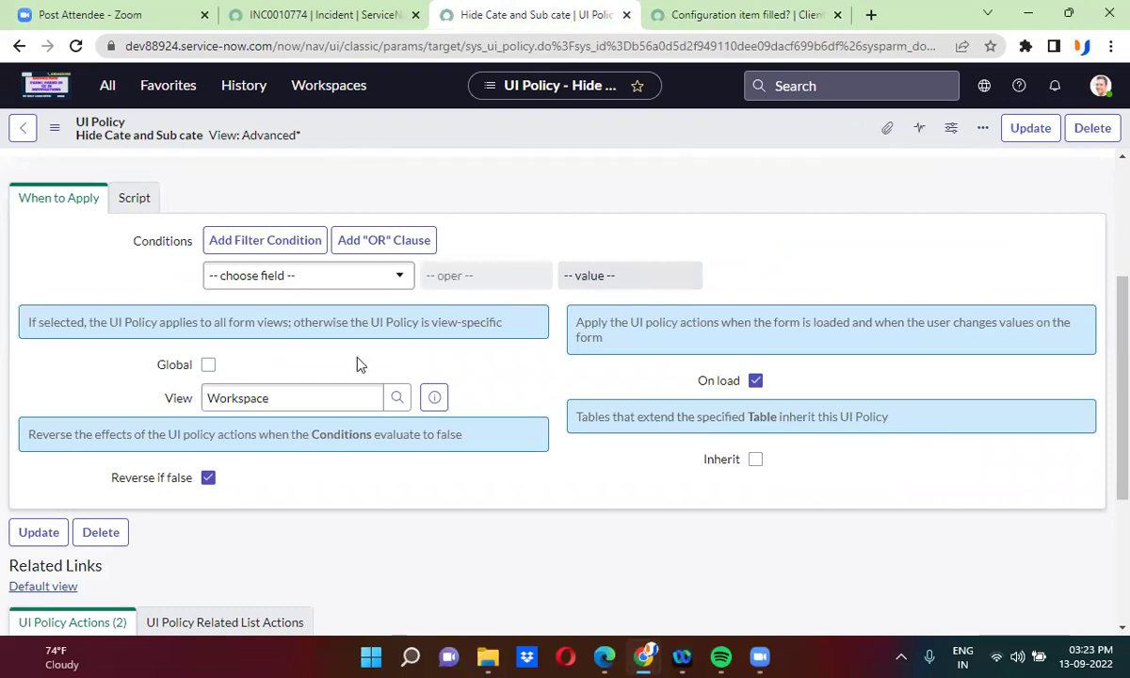
- Compare the incident's views with the UI policy, ending on the client script showing View workspace
{"action": "left_click", "coordinate": [320, 12]}
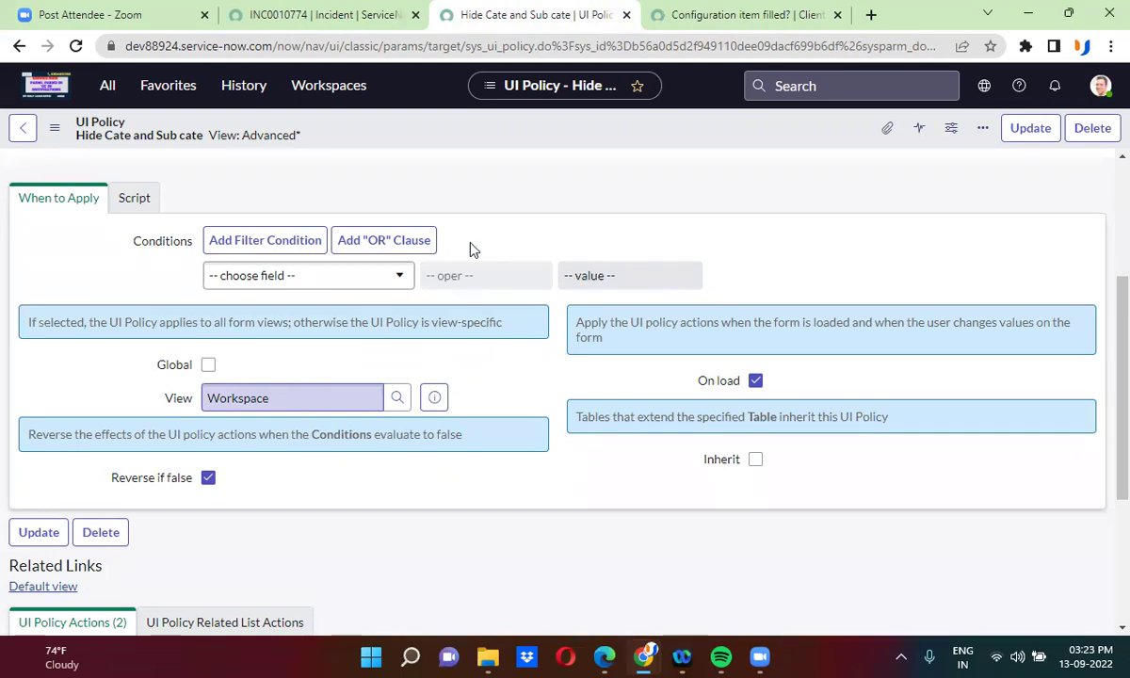
{"action": "left_click", "coordinate": [325, 16]}
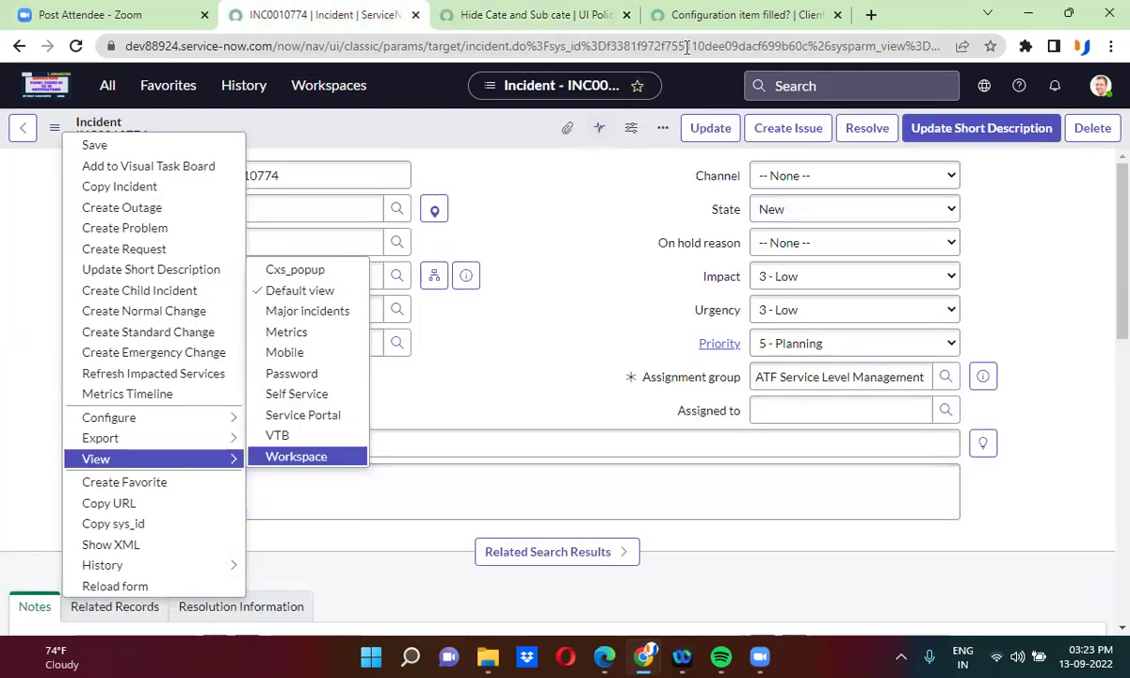
{"action": "left_click", "coordinate": [734, 15]}
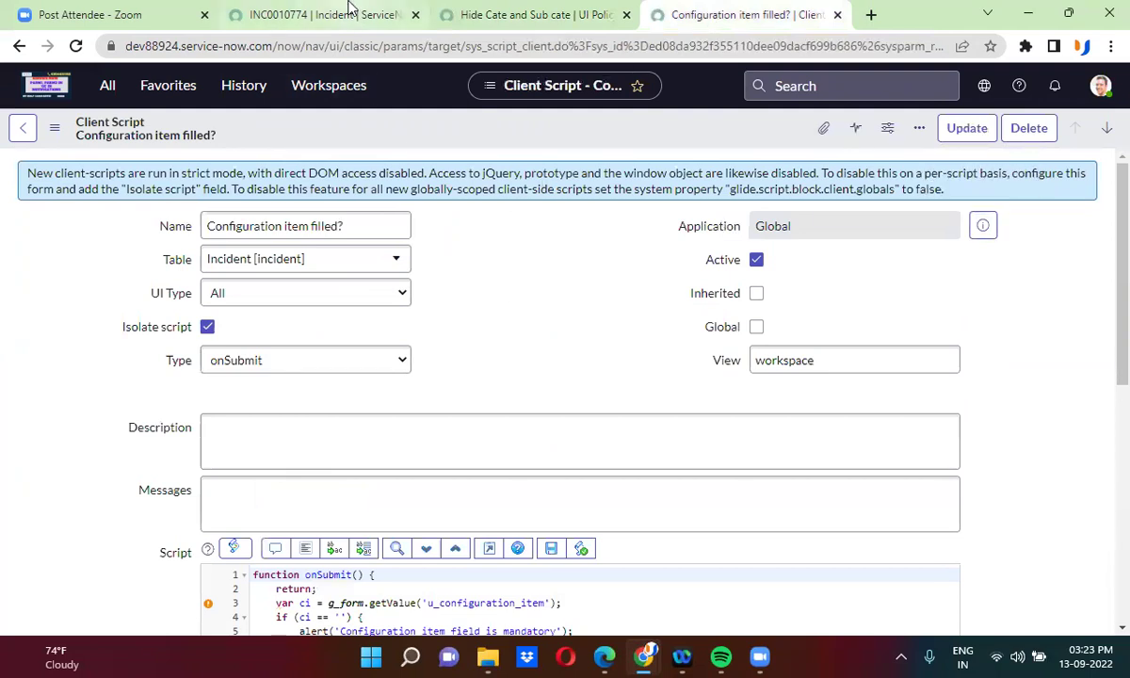
{"action": "left_click", "coordinate": [325, 16]}
{"action": "mouse_move", "coordinate": [198, 461]}
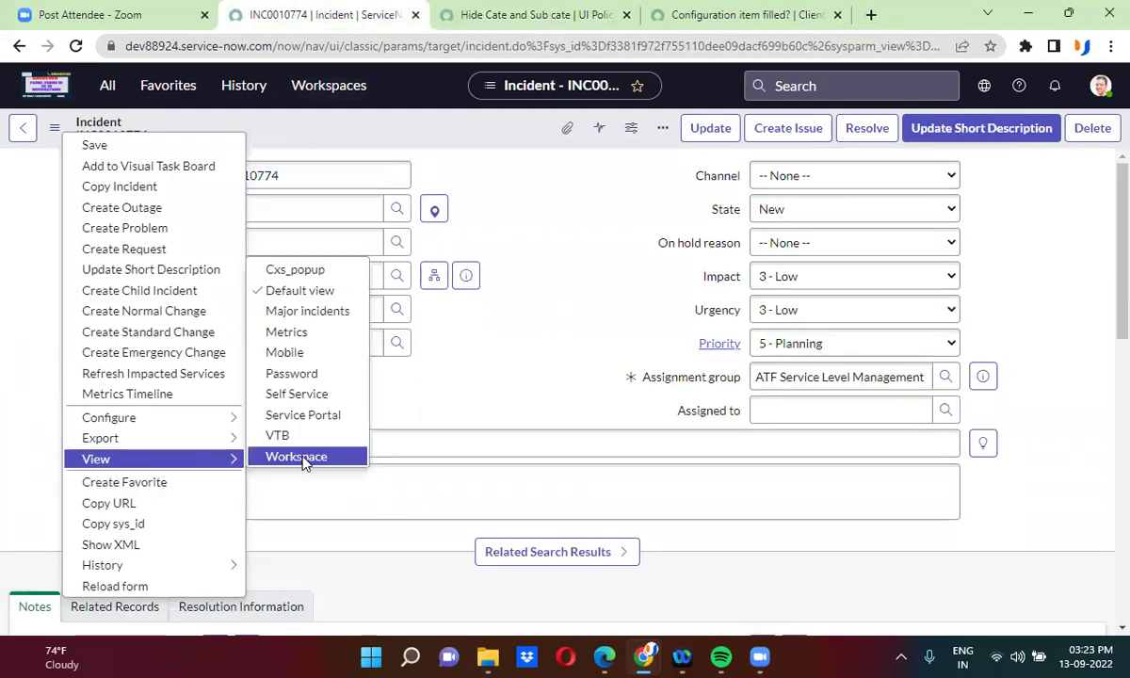
{"action": "left_click", "coordinate": [484, 405]}
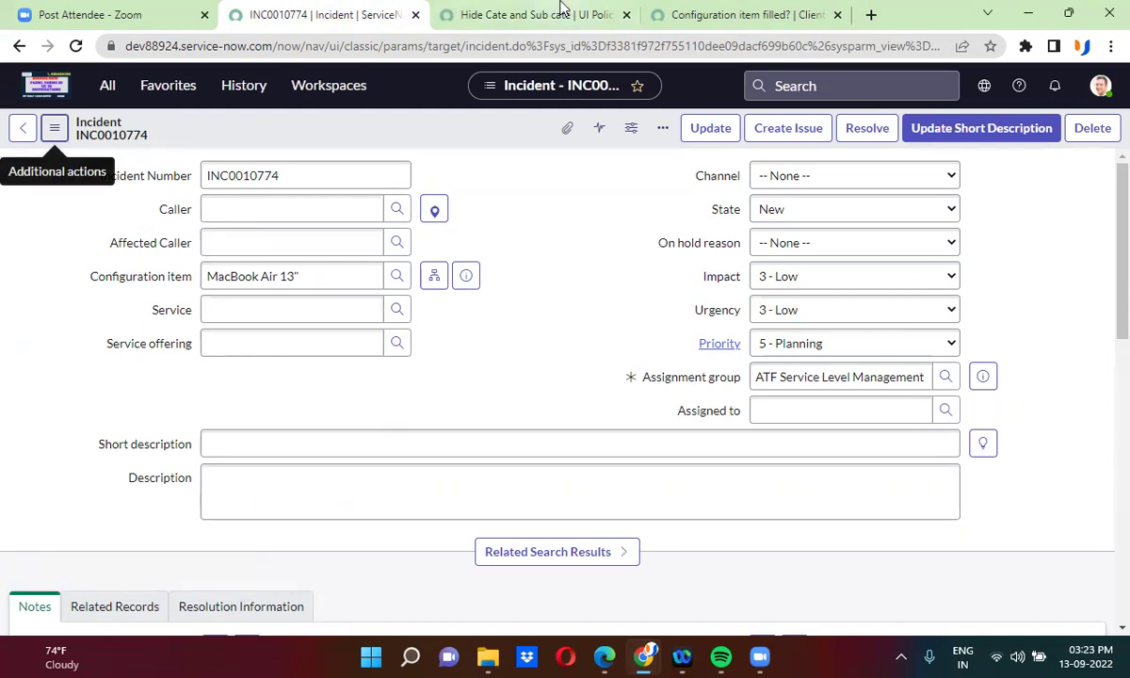
{"action": "left_click", "coordinate": [527, 14]}
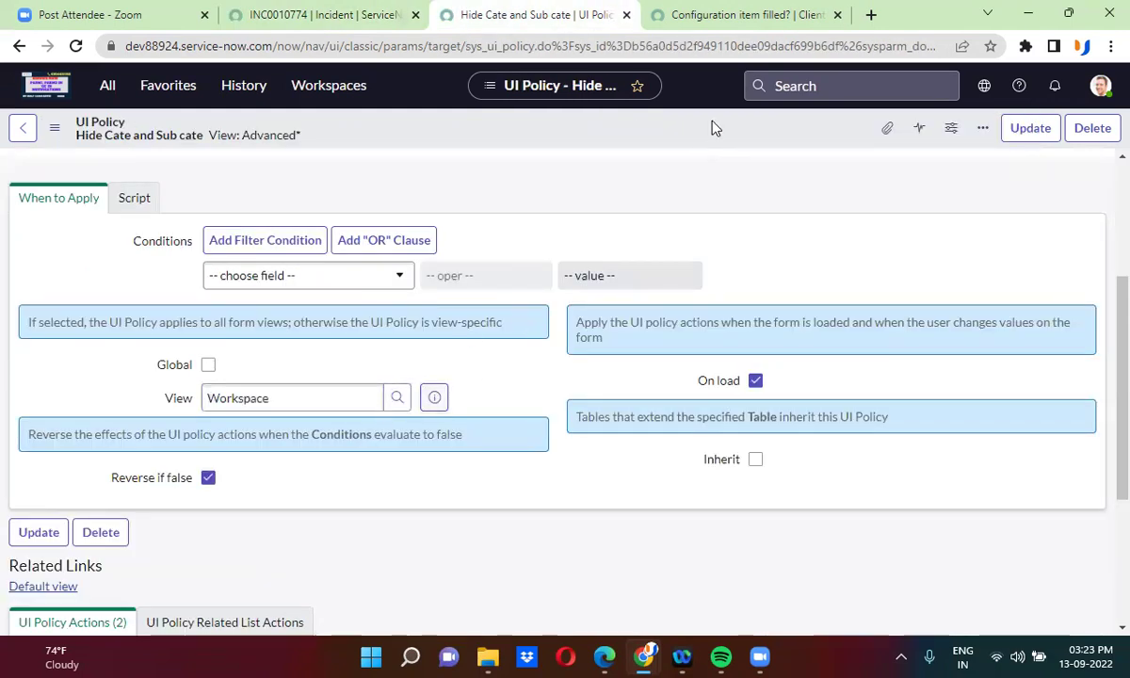
{"action": "left_click", "coordinate": [730, 15]}
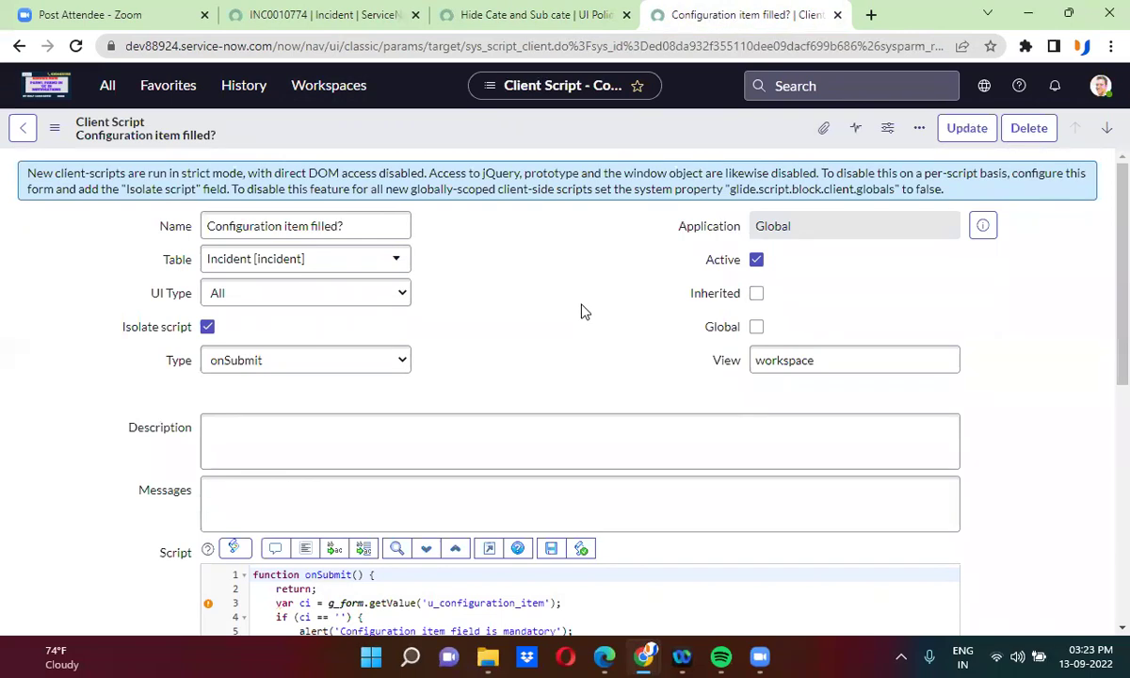